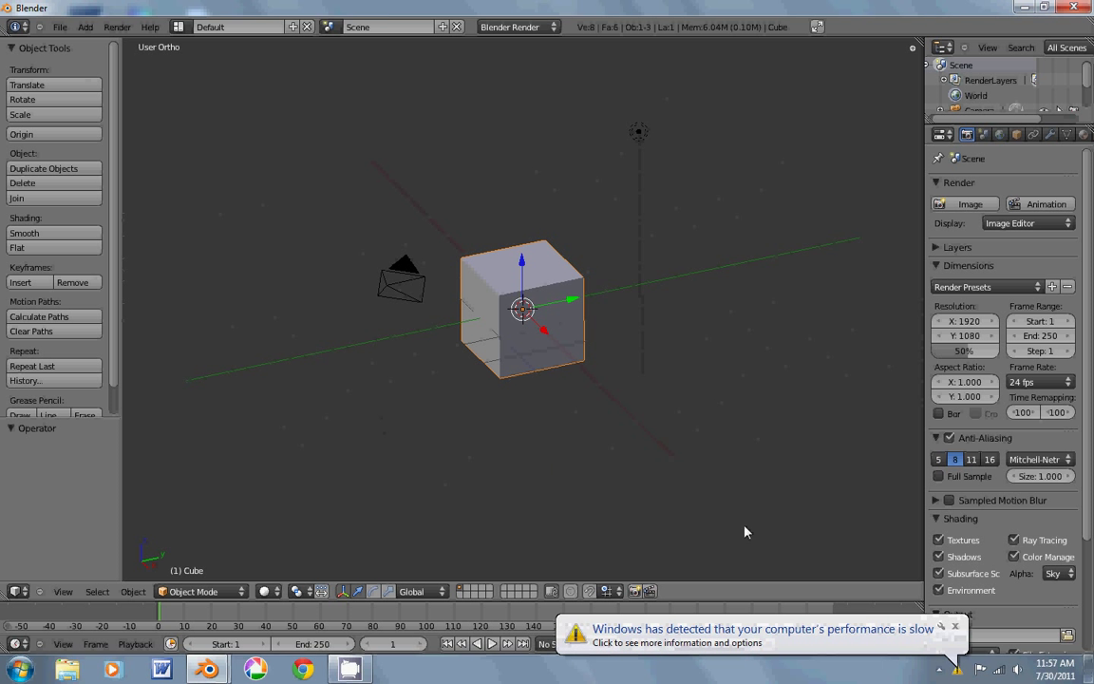
- Raise the default cube about 4.12 units along the Z axis
click(387, 406)
key(KP_1)
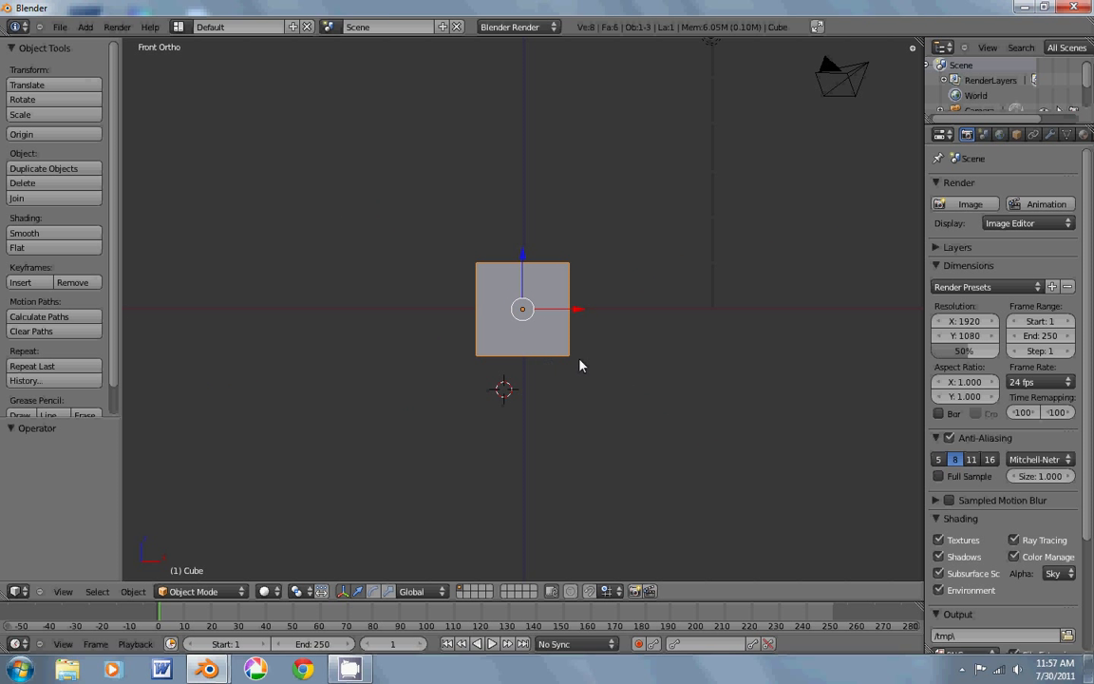
key(KP_5)
key(KP_5)
middle_drag(481, 368, 470, 264)
key(g)
key(z)
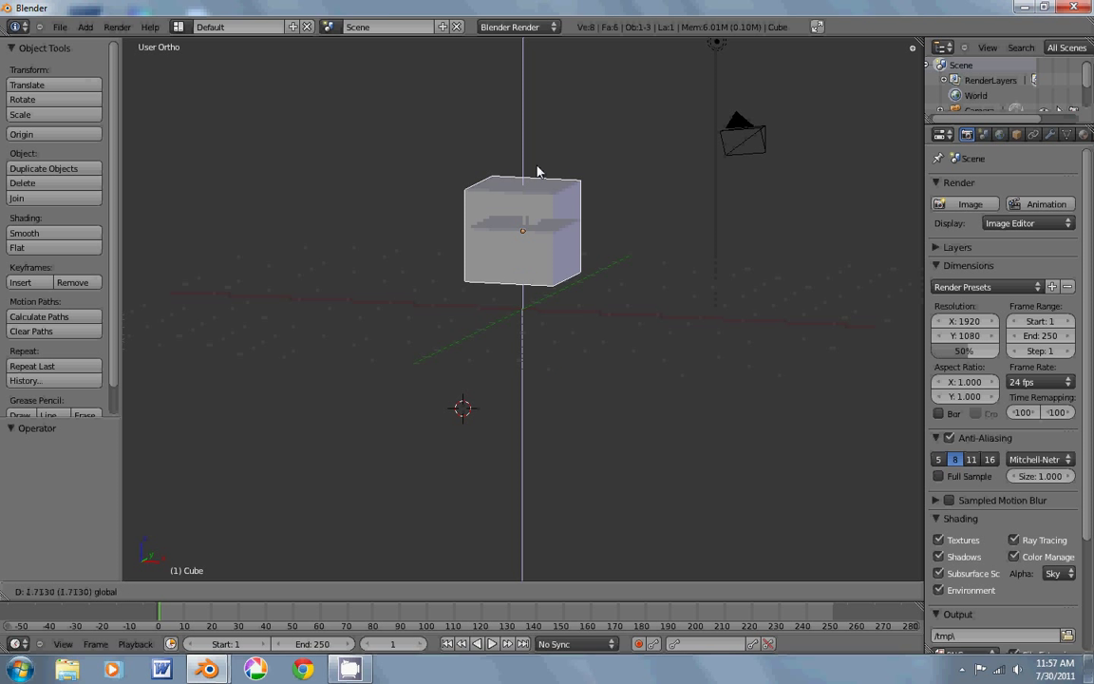
click(549, 97)
- Insert a Location keyframe for the raised cube and rotate it freely by about 33°
key(i)
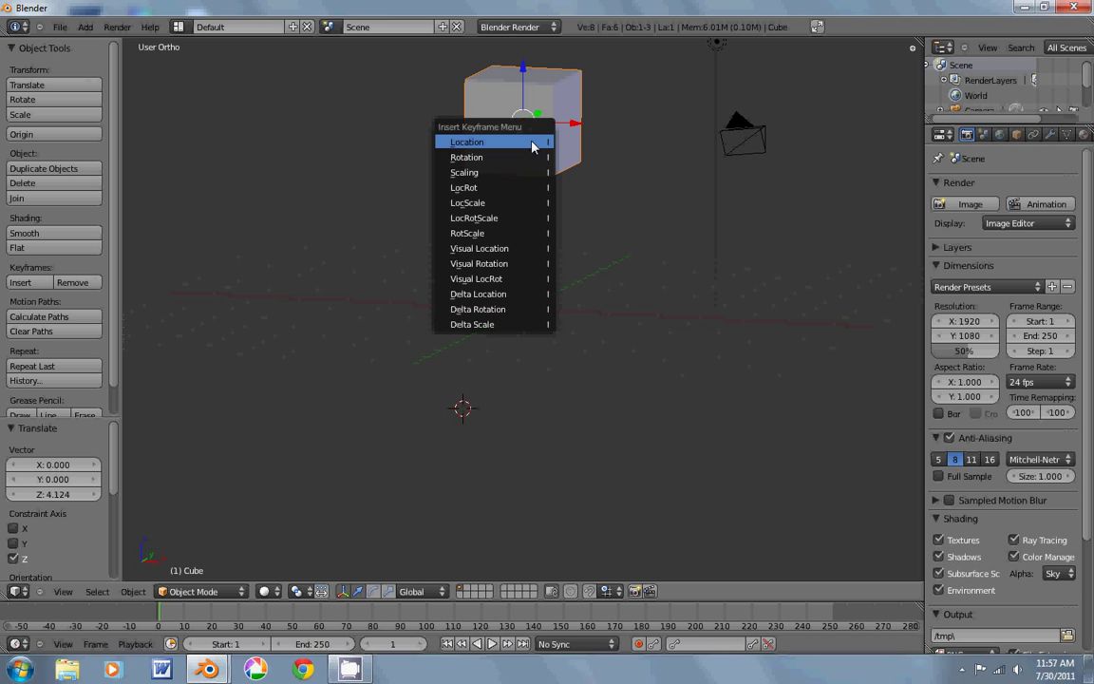
click(532, 144)
key(r)
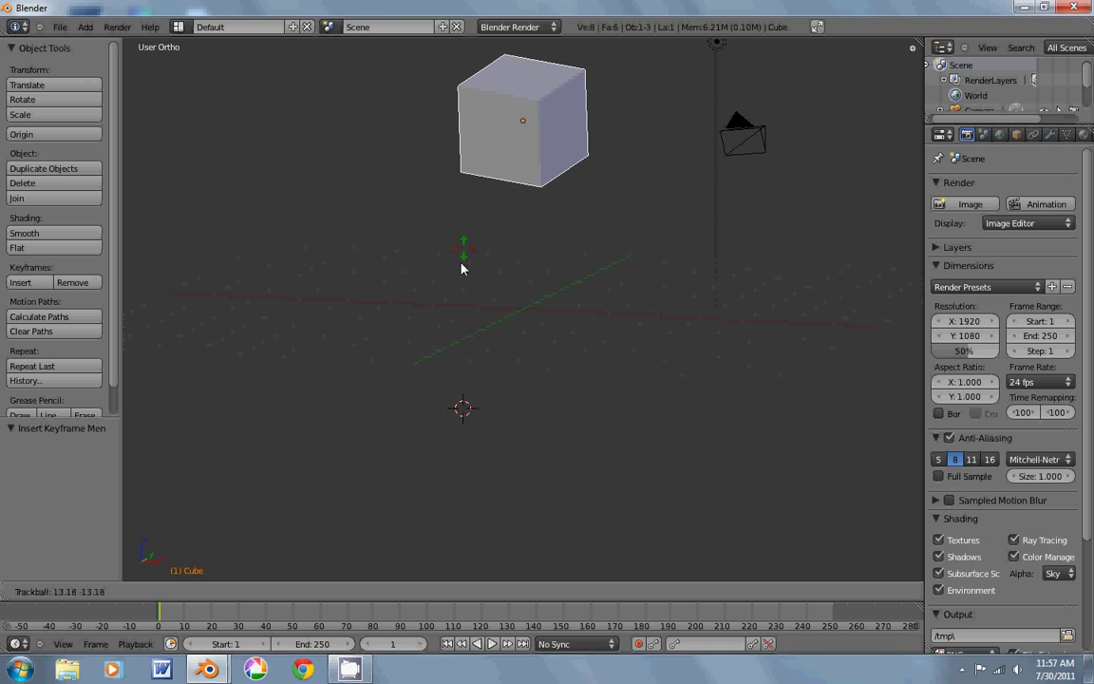
click(463, 280)
- Add a plane mesh beneath the cube and scale it up about 8.39 times
middle_drag(509, 339, 370, 437)
key(shift+a)
mouse_move(370, 434)
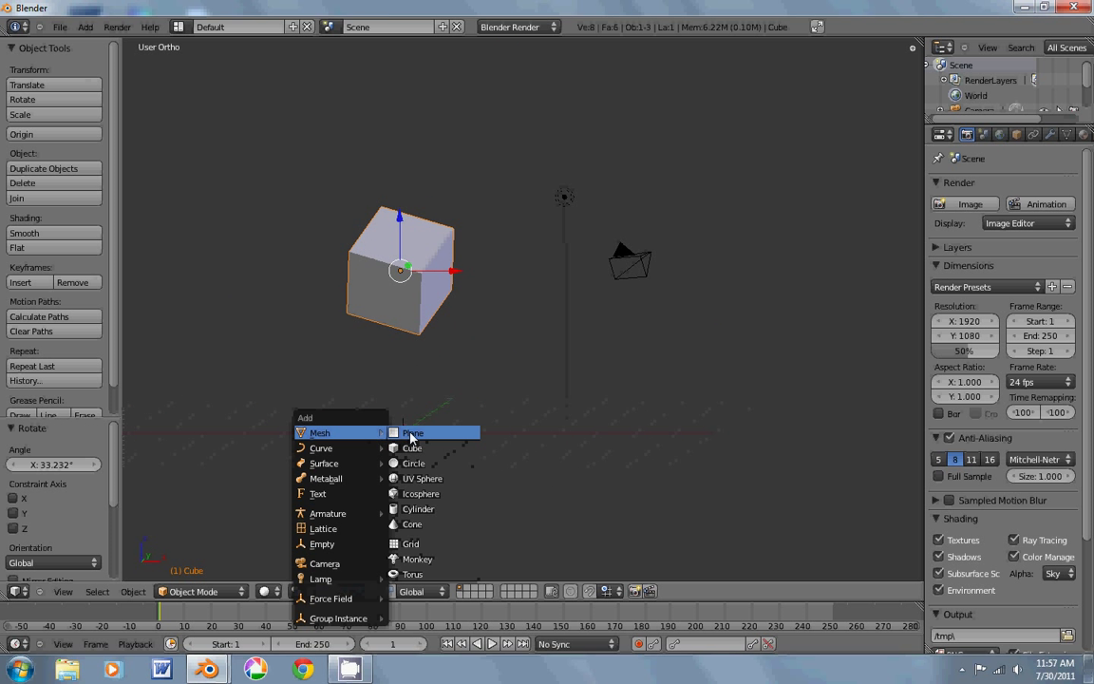
click(428, 433)
key(s)
click(459, 454)
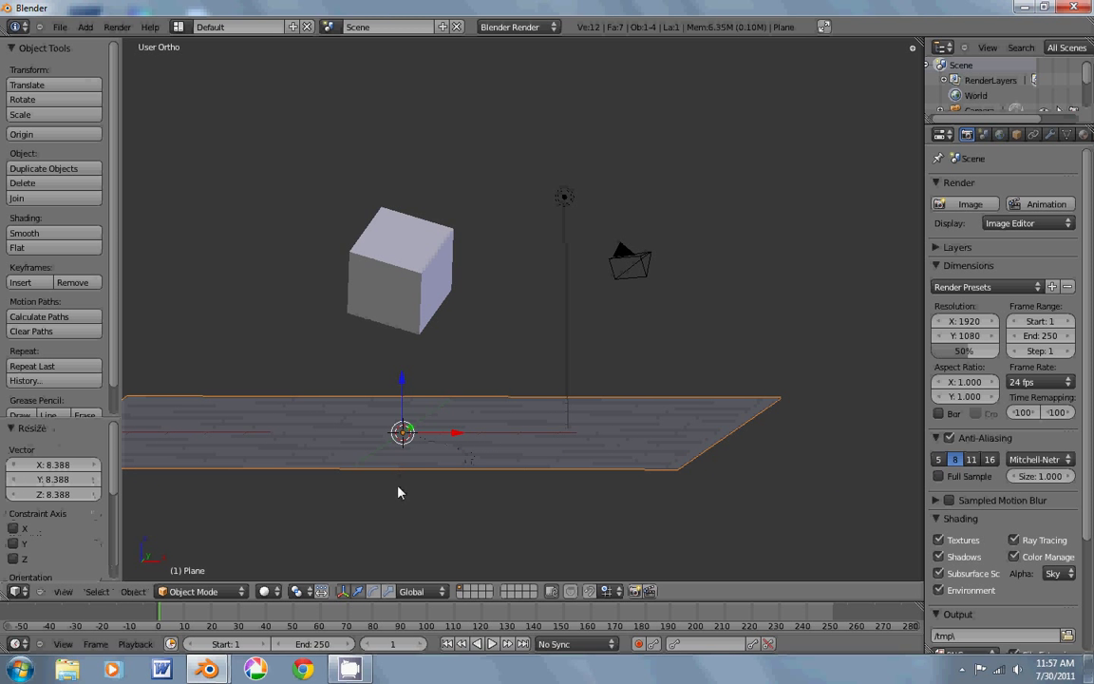
- Select the cube above the plane and insert a LocRot keyframe at the start of the animation
middle_drag(399, 492, 441, 474)
right_click(478, 274)
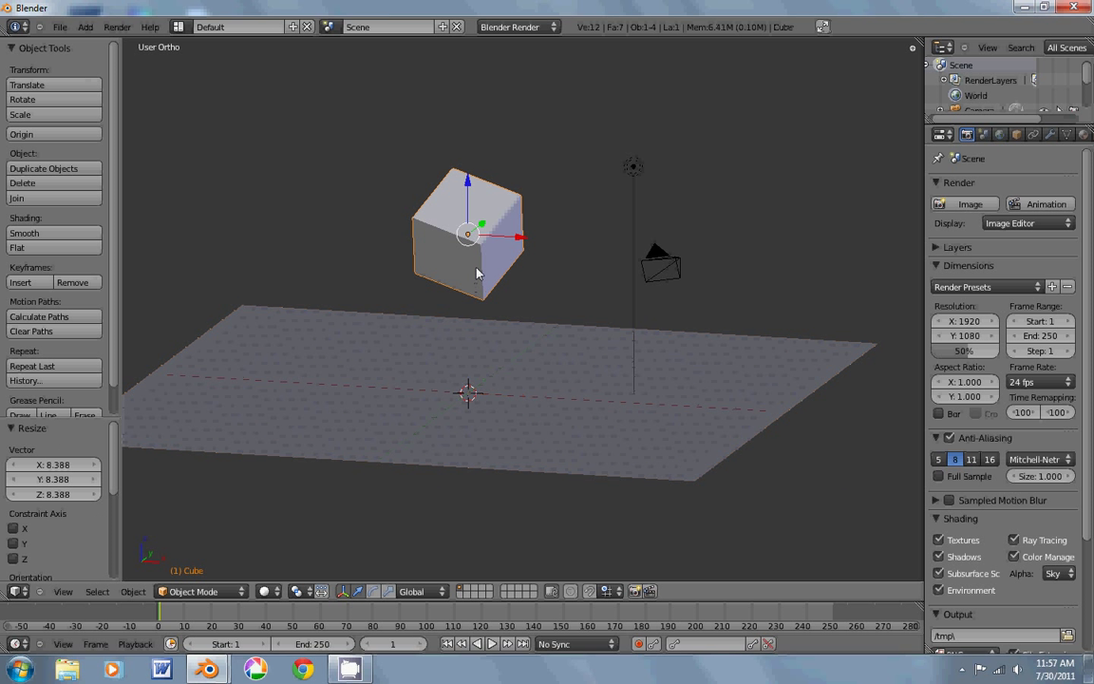
key(i)
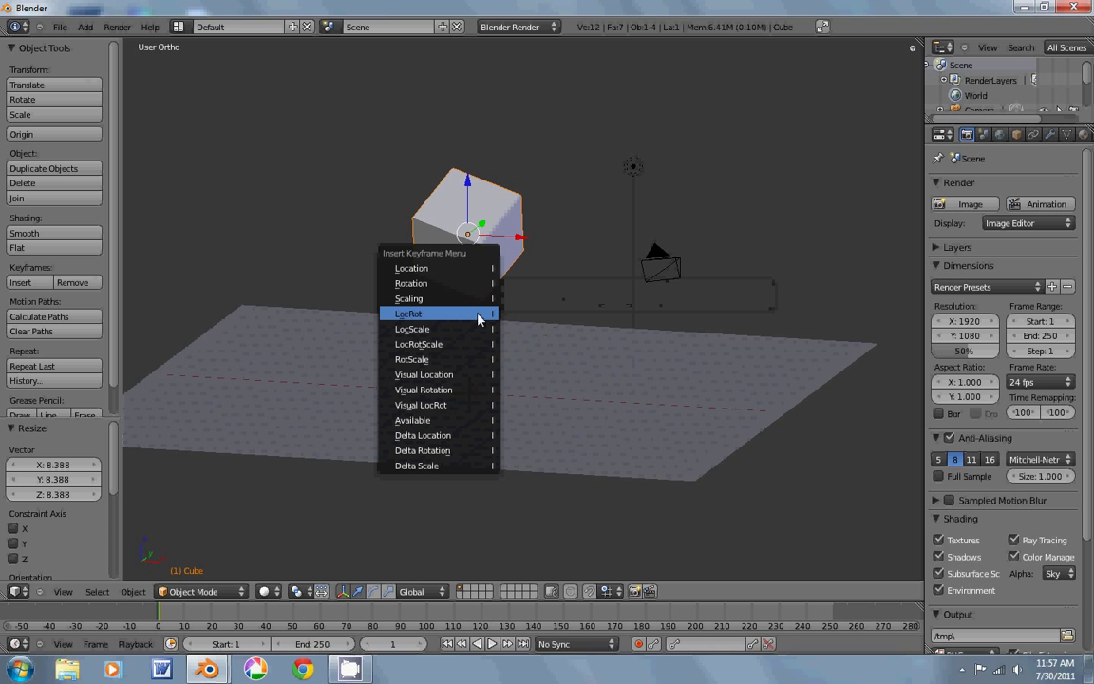
click(481, 315)
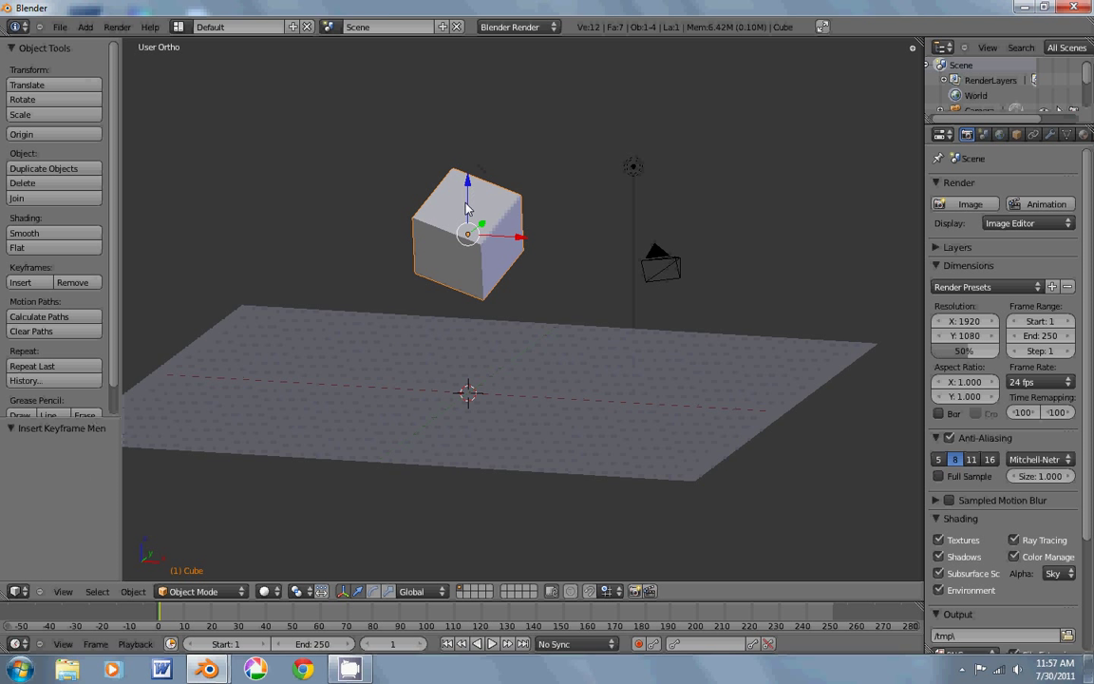
- At frame 50, lower the cube about 2.48 units along Z and insert a LocRot keyframe
click(294, 615)
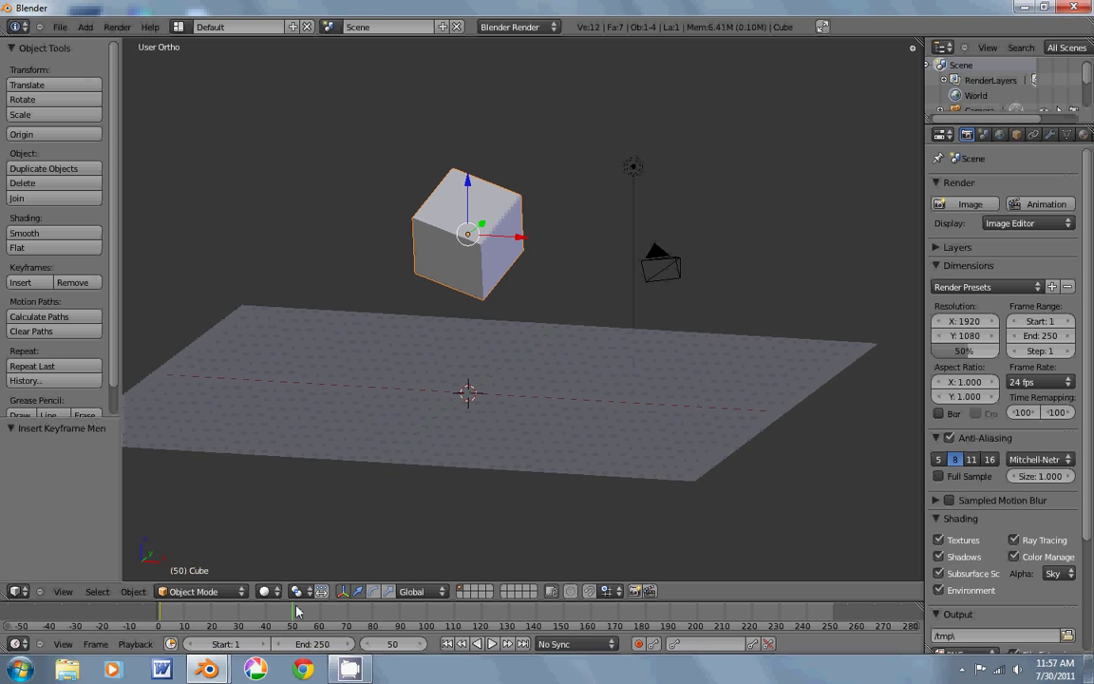
key(g)
key(z)
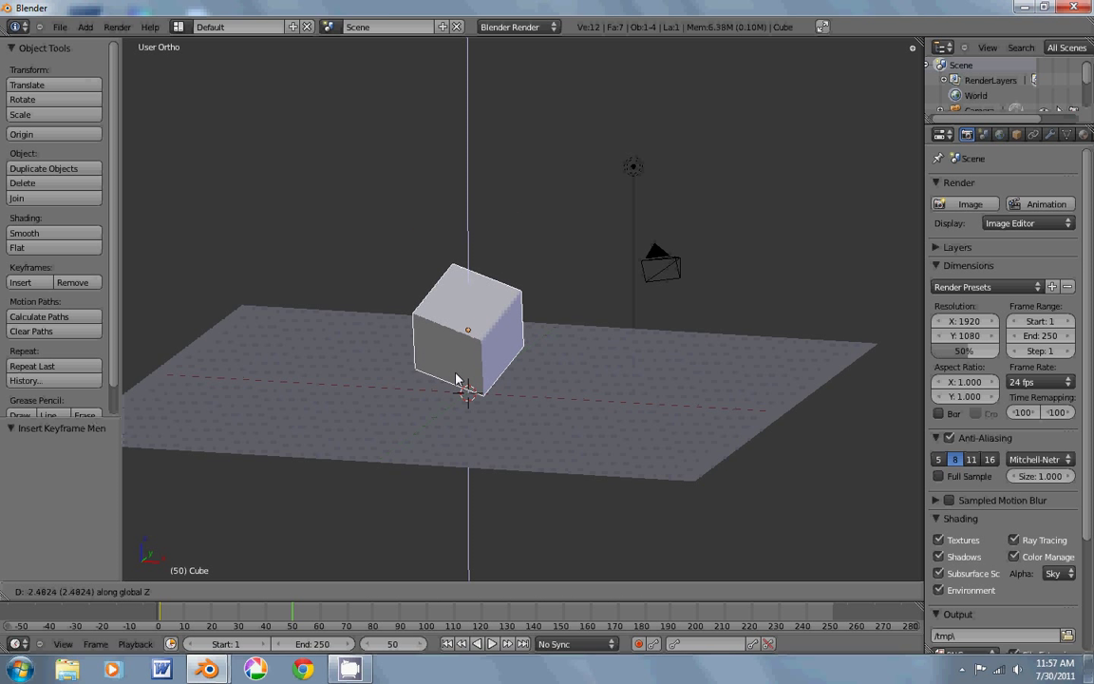
click(455, 379)
key(i)
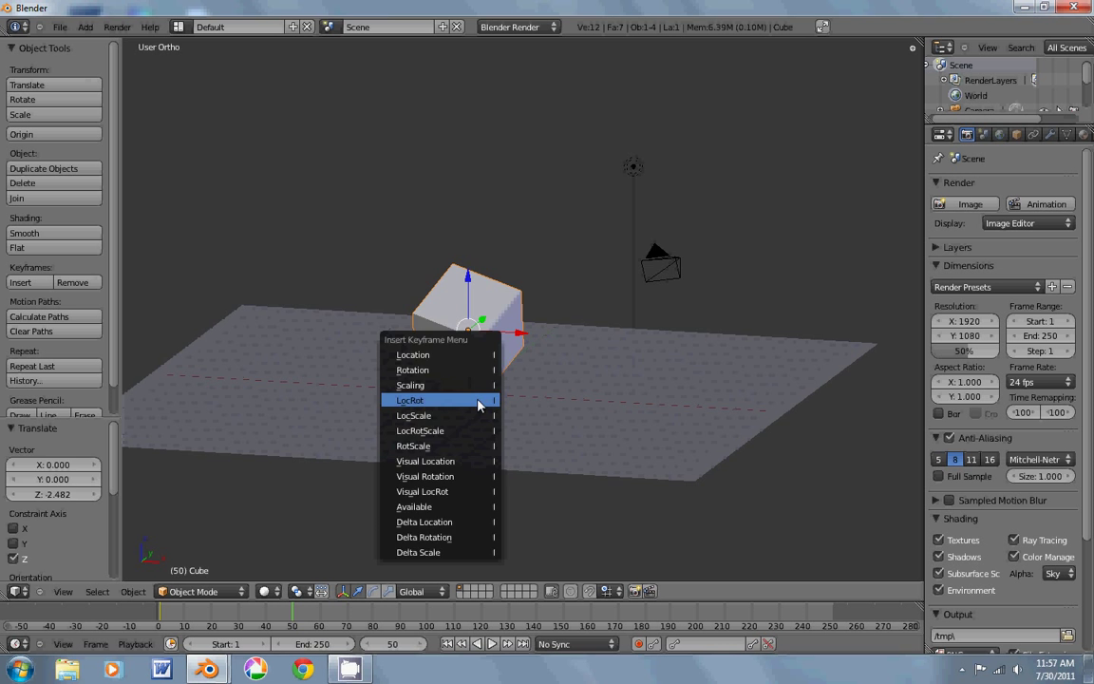
click(475, 398)
- Rotate the cube by about -15° and move it down about 0.26 units to sit closer to the plane
middle_drag(515, 454, 559, 464)
middle_drag(354, 447, 411, 394)
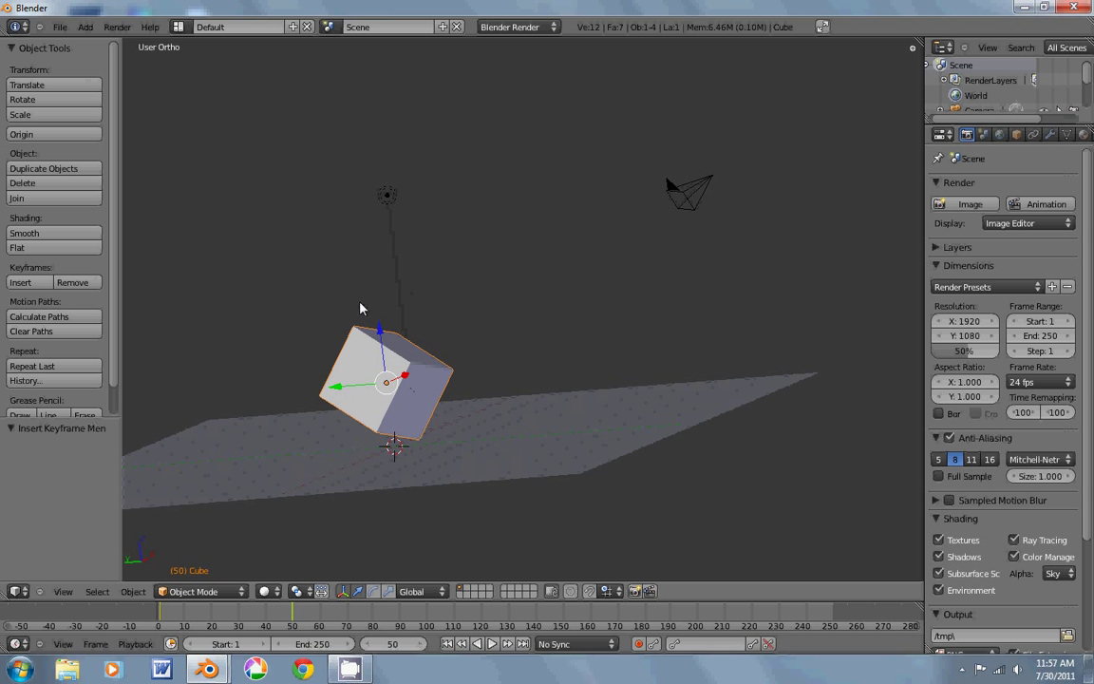
key(r)
click(315, 281)
key(g)
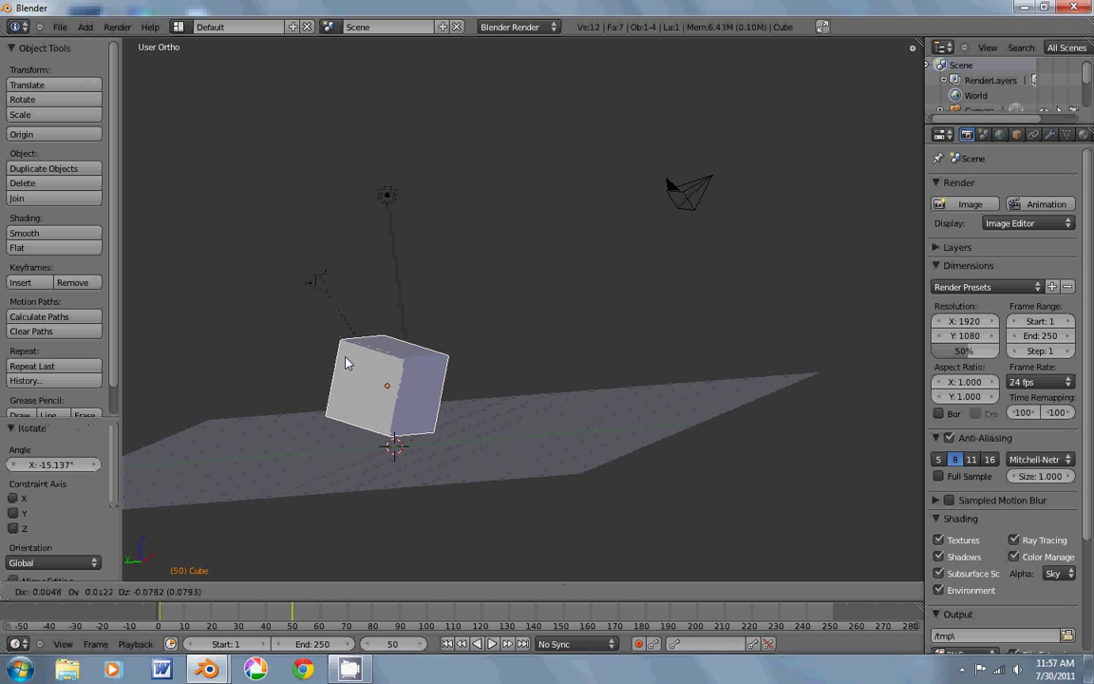
click(344, 366)
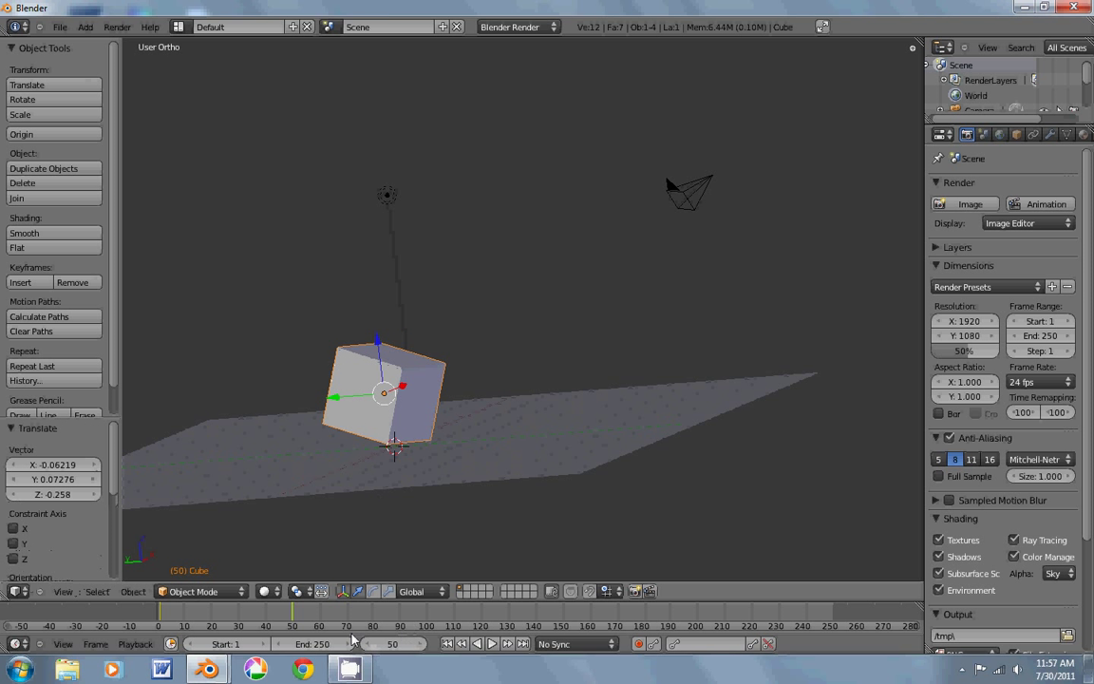
- Insert a LocRot keyframe for the adjusted cube at frame 50 and scrub the animation up to that frame
key(i)
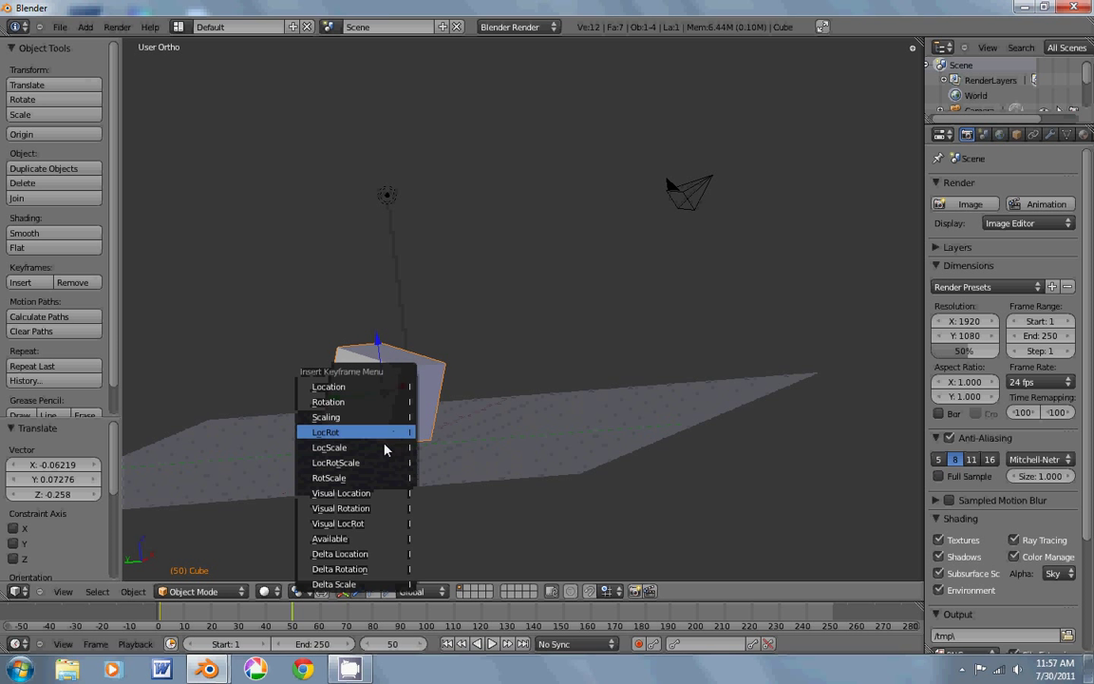
click(379, 446)
drag(163, 615, 293, 615)
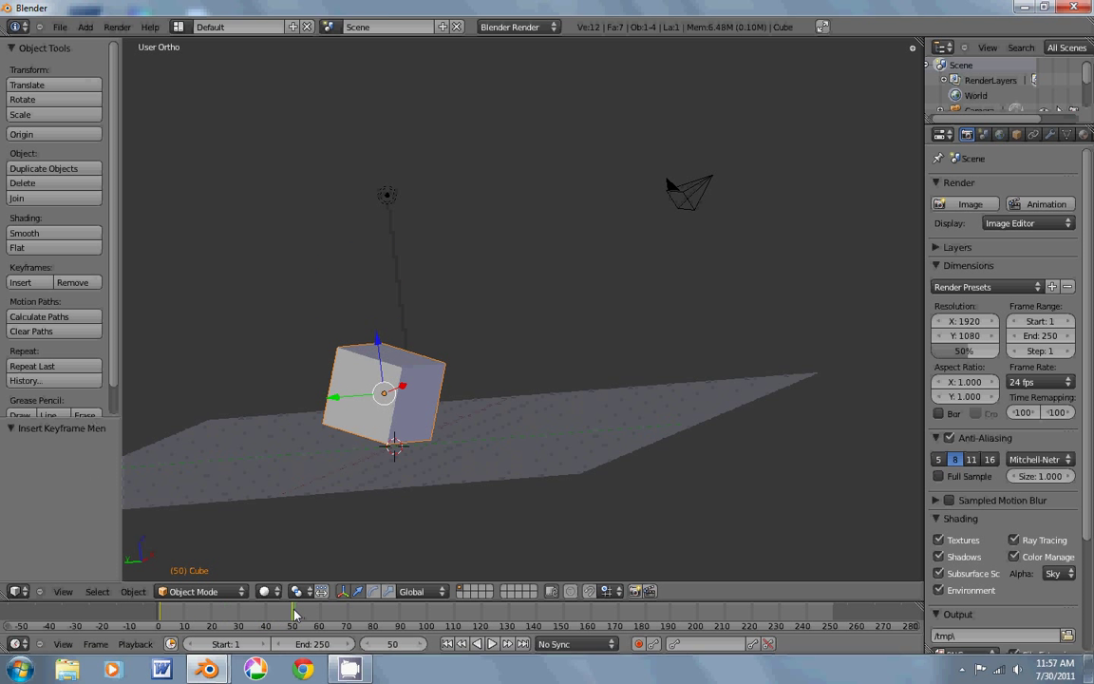
- Delete both the keyframed cube and the plane from the scene
mouse_move(499, 440)
middle_down()
mouse_move(373, 466)
mouse_move(396, 444)
mouse_move(393, 408)
mouse_move(369, 408)
mouse_move(495, 434)
middle_up()
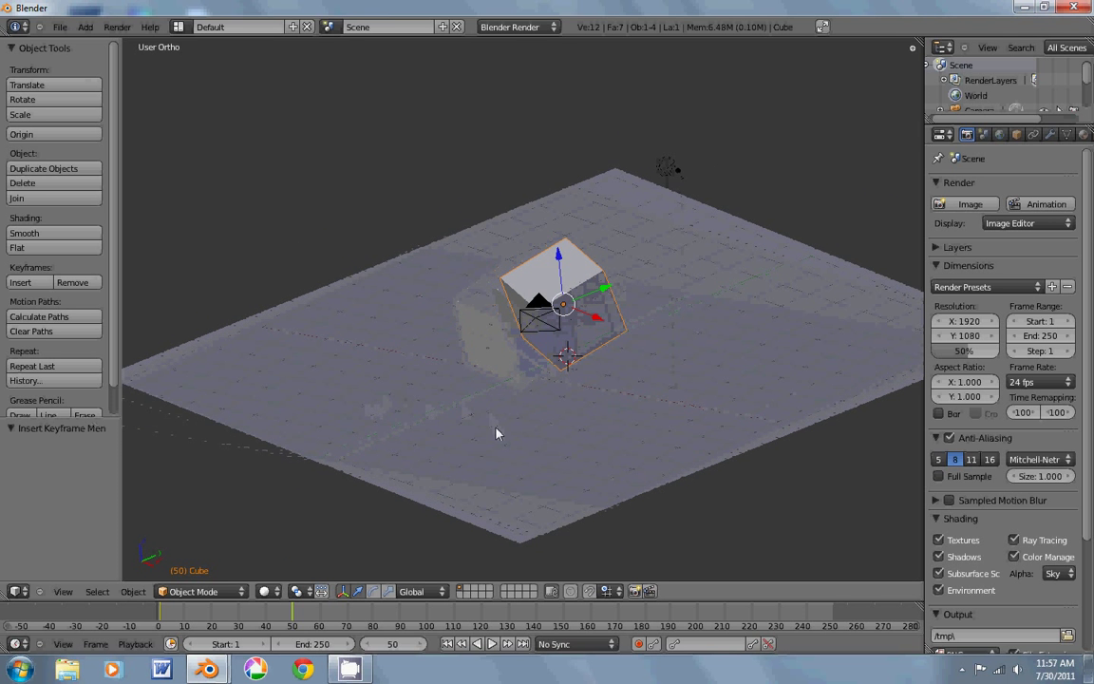
key(x)
click(575, 318)
right_click(586, 399)
key(x)
click(586, 399)
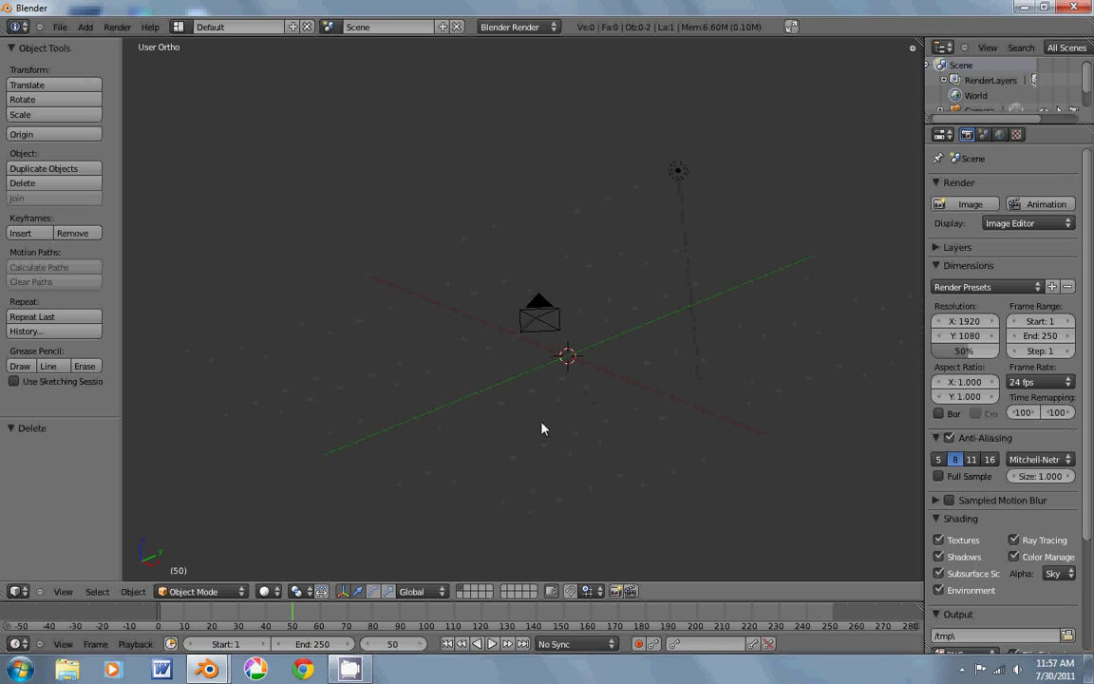
- Widen the properties area and switch the render engine to Blender Game
middle_drag(542, 428, 562, 498)
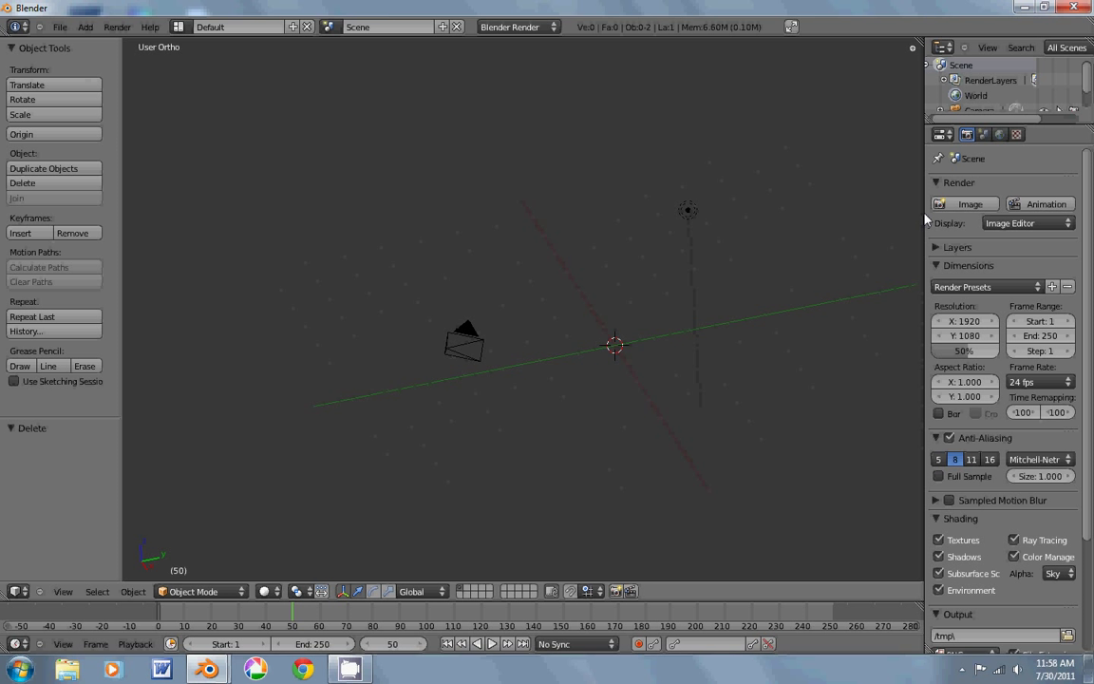
drag(926, 221, 889, 221)
click(549, 28)
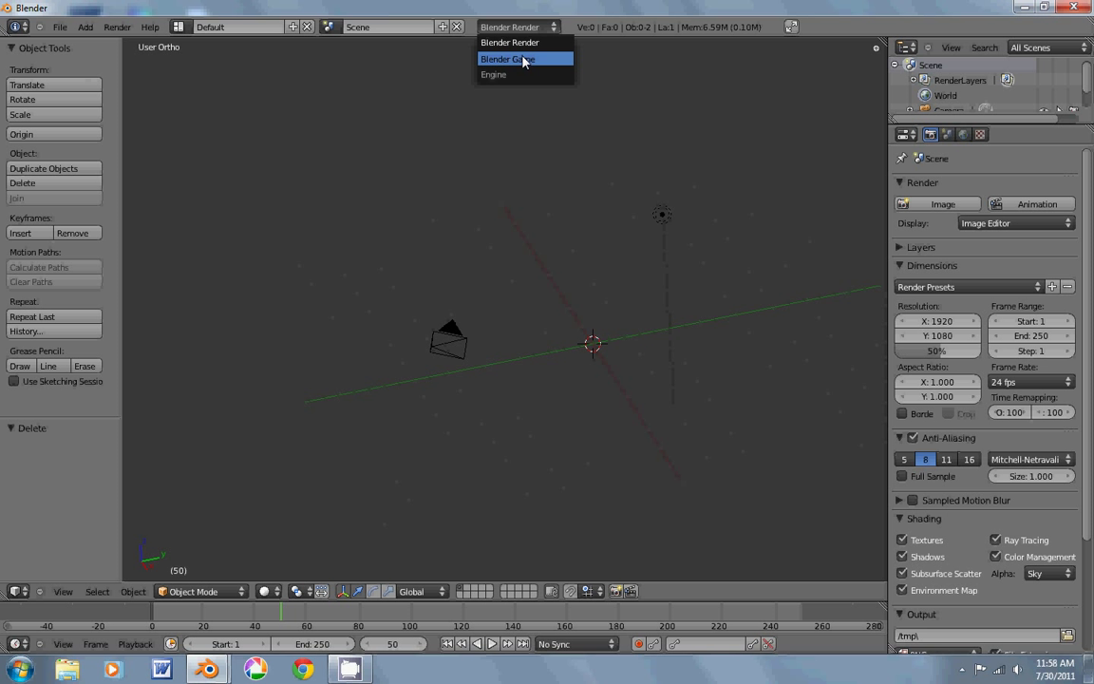
click(523, 60)
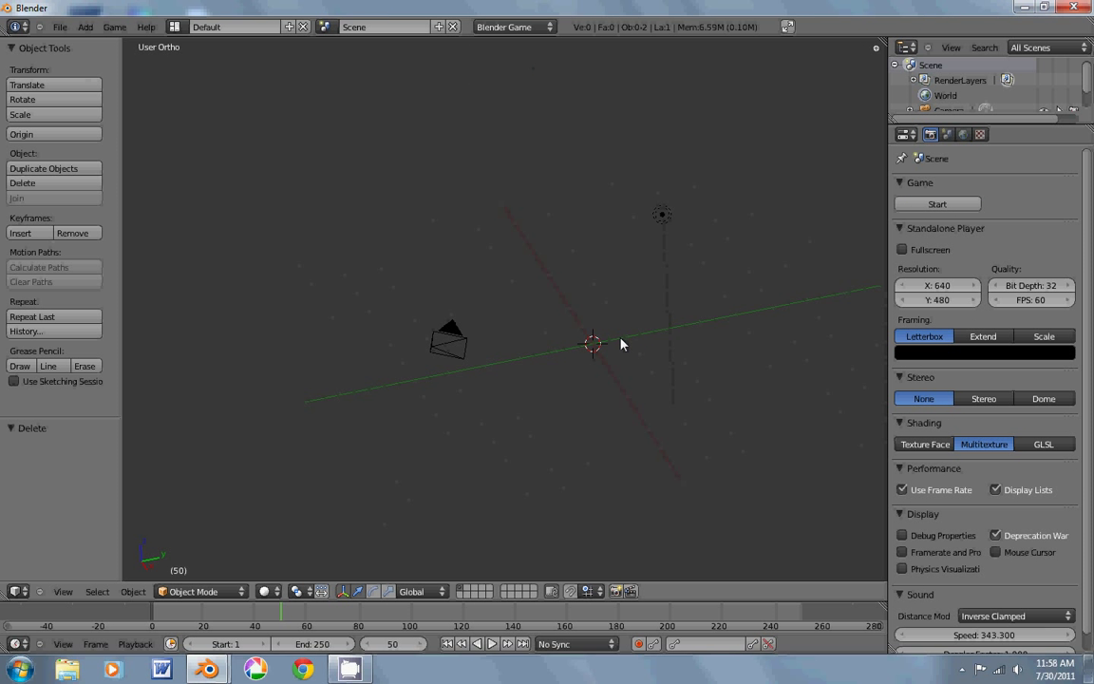
- Add a new cube mesh and raise it about 3.65 units along the Z axis
key(shift+a)
mouse_move(623, 342)
click(660, 353)
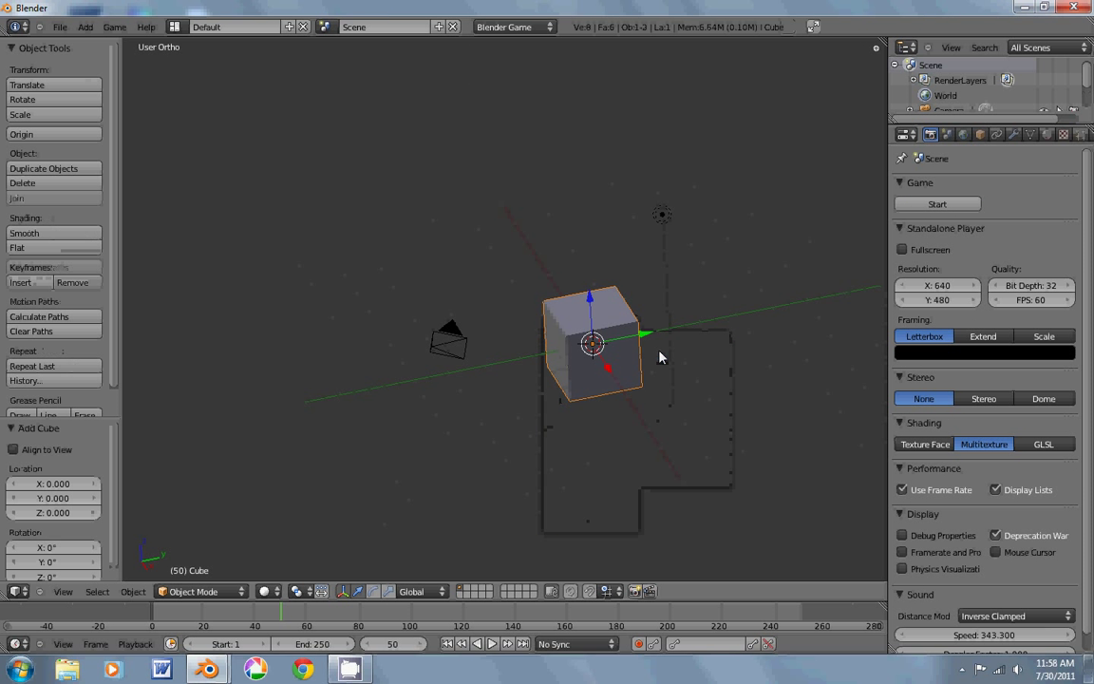
key(g)
key(z)
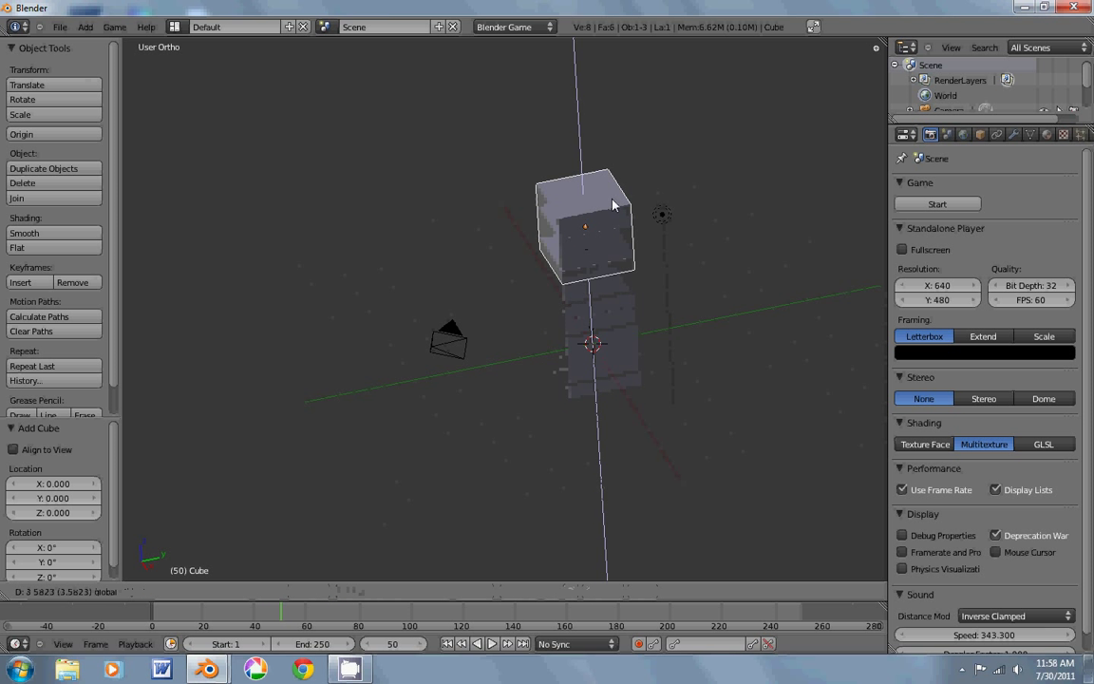
click(551, 179)
- Add a plane mesh under the raised cube and scale it up about 7.39 times
key(shift+a)
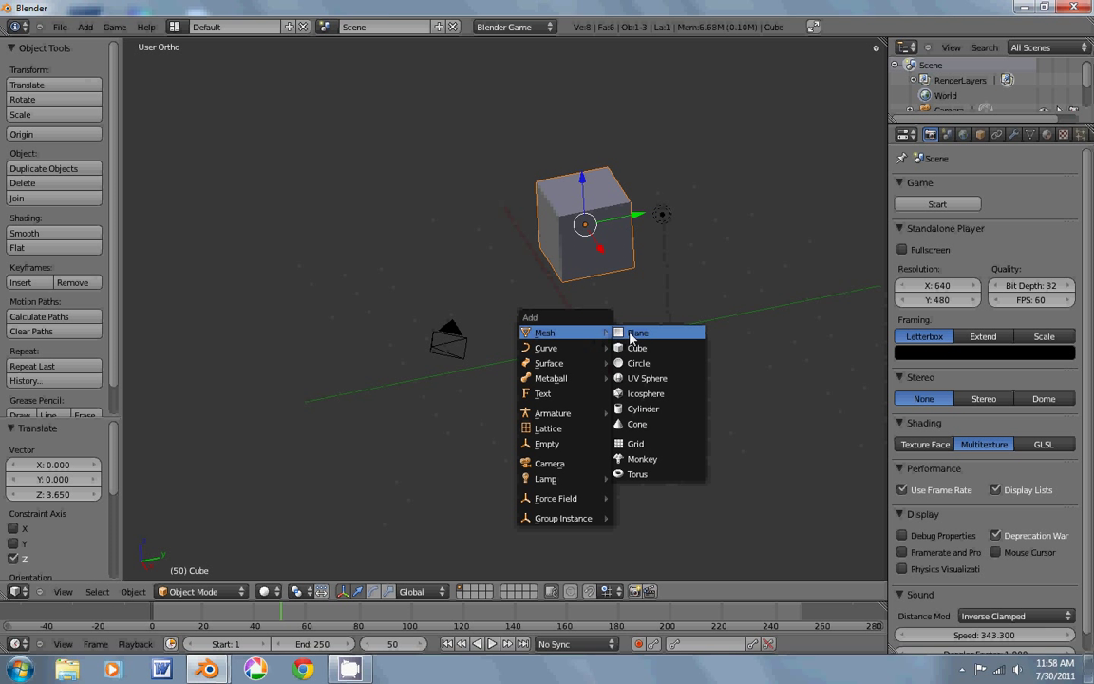
click(630, 333)
key(s)
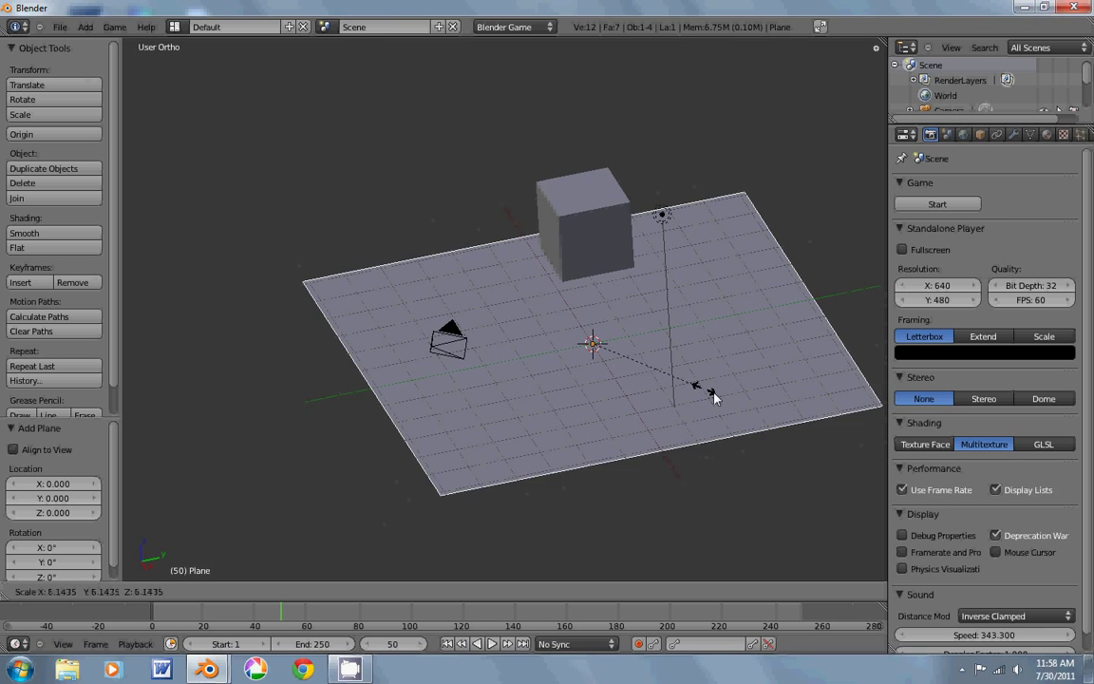
click(723, 398)
- Set the cube's physics type to Rigid Body and enable its Collision Bounds
middle_drag(704, 408, 510, 254)
right_click(509, 254)
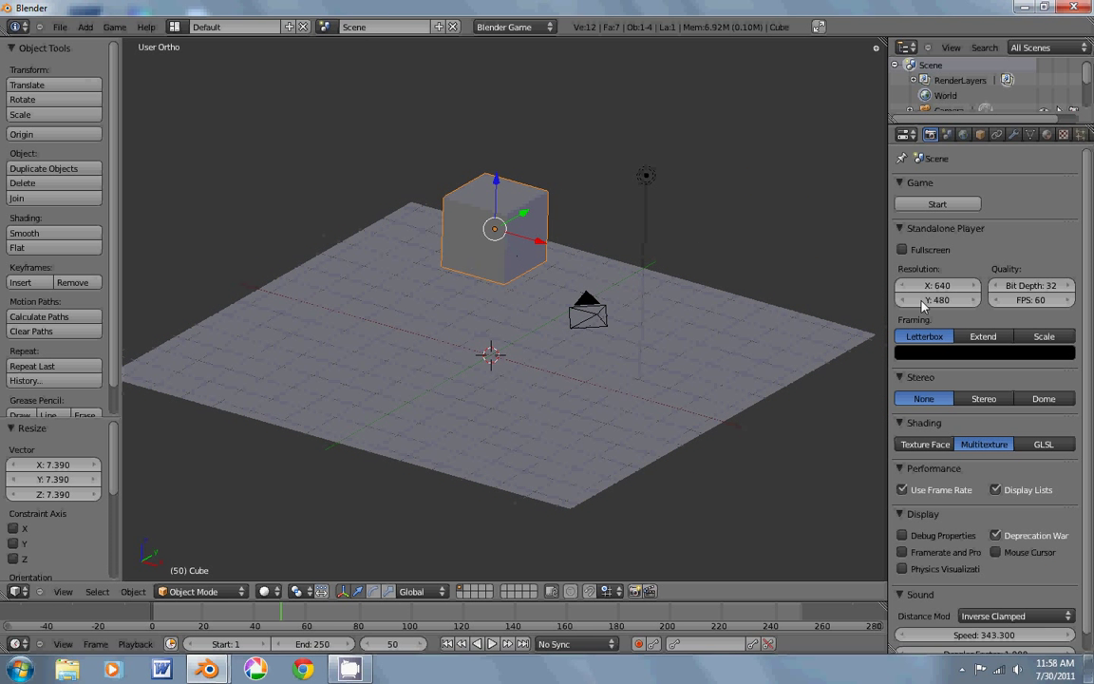
drag(890, 232, 816, 204)
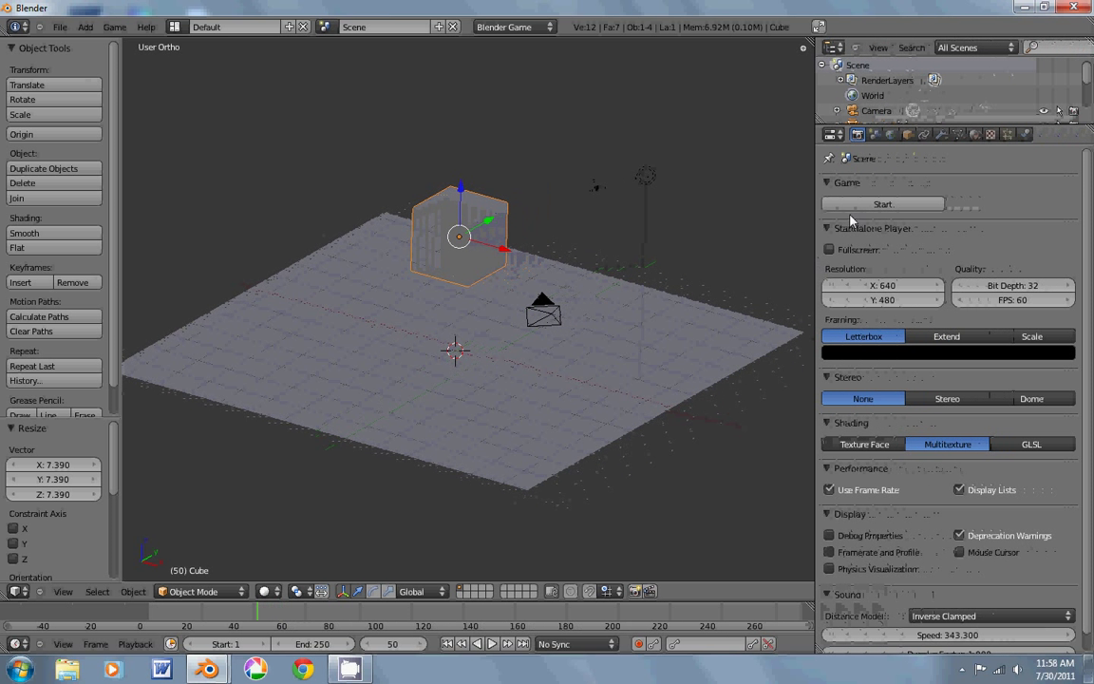
click(1025, 134)
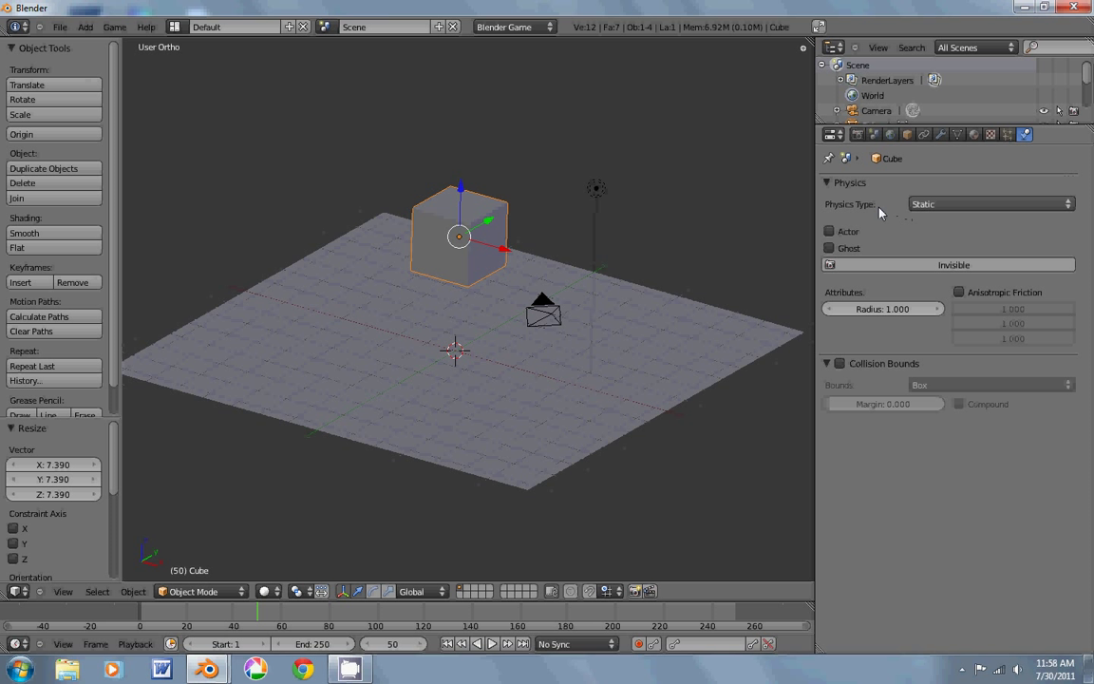
click(952, 208)
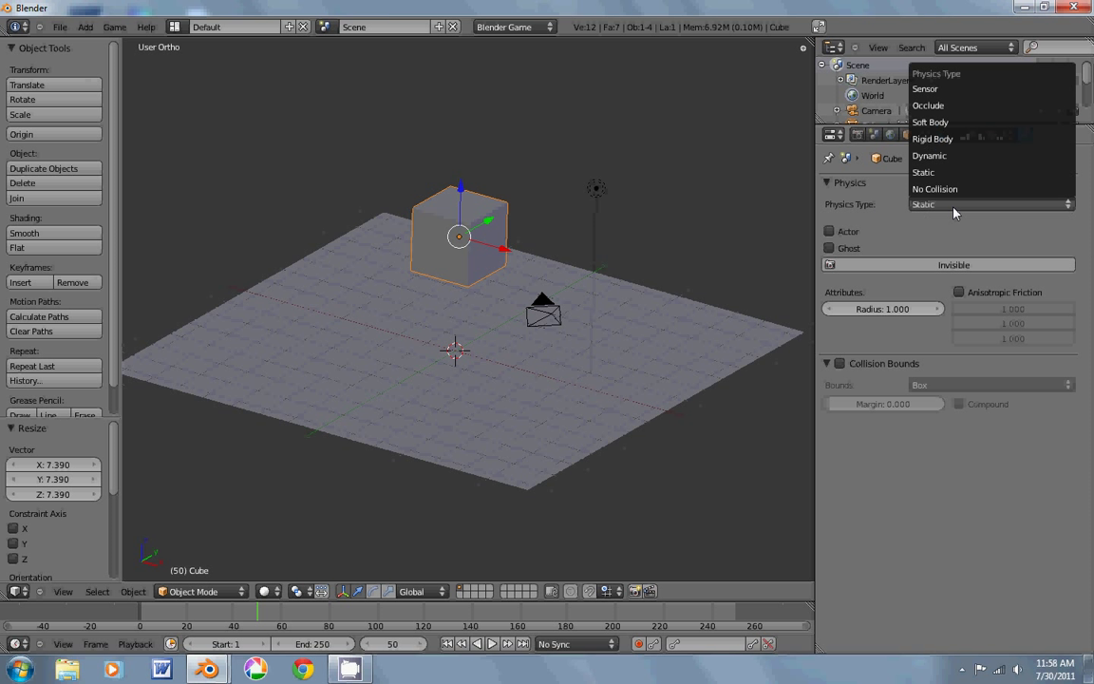
click(959, 138)
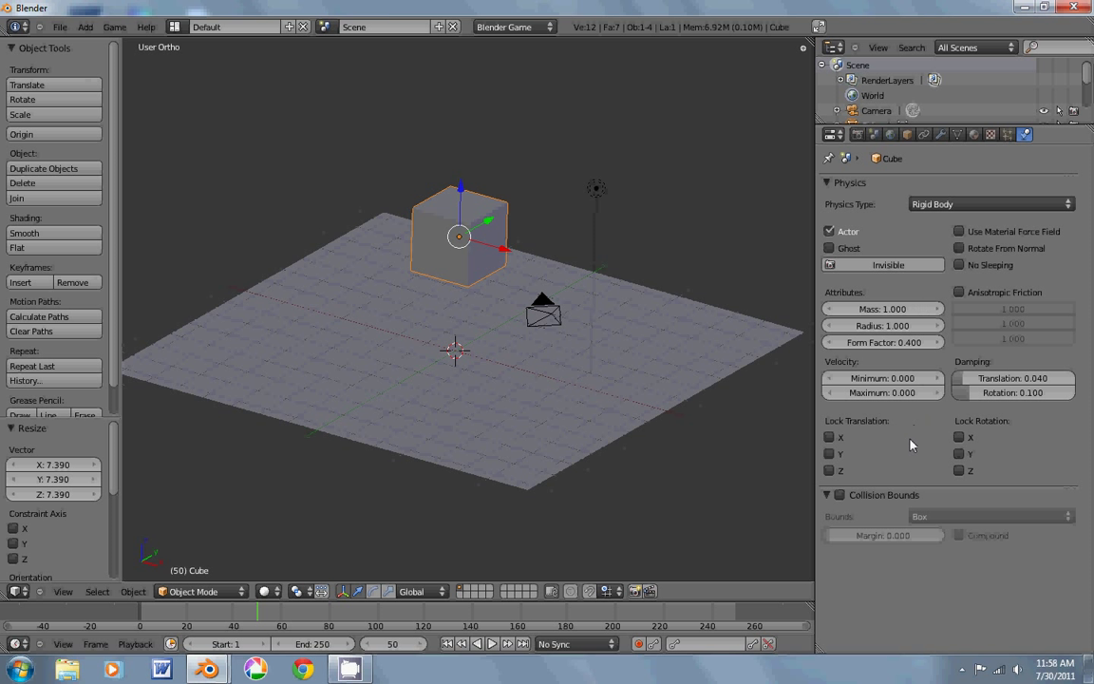
click(840, 494)
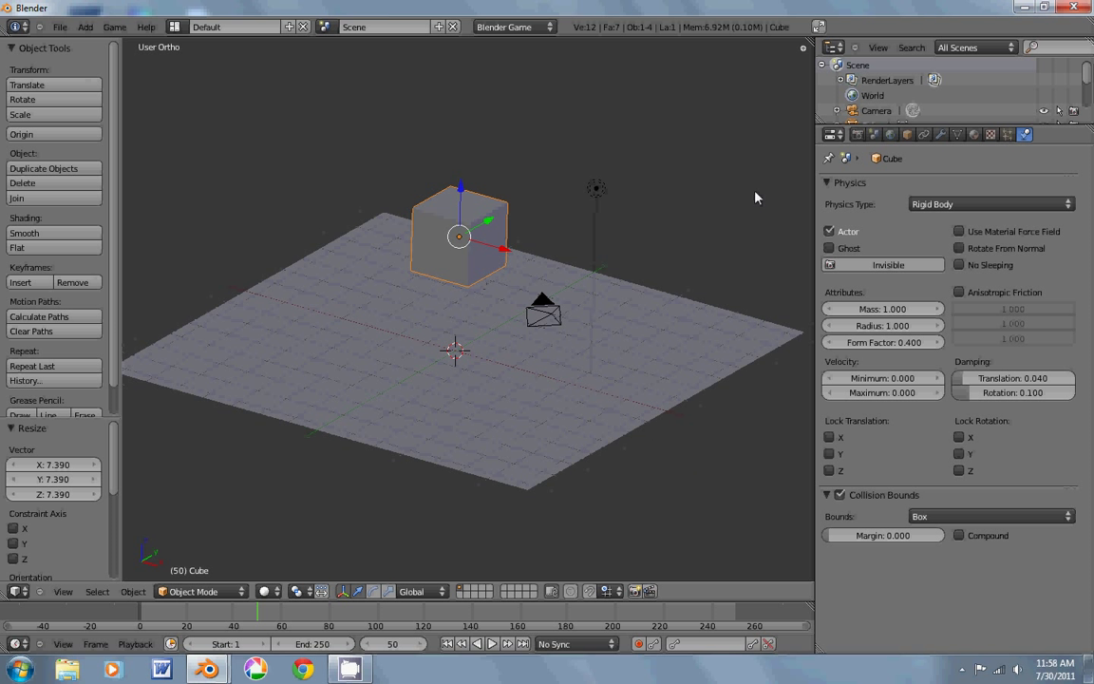
- Run the game from the scene to test how the rigid-body cube falls onto the plane
click(904, 136)
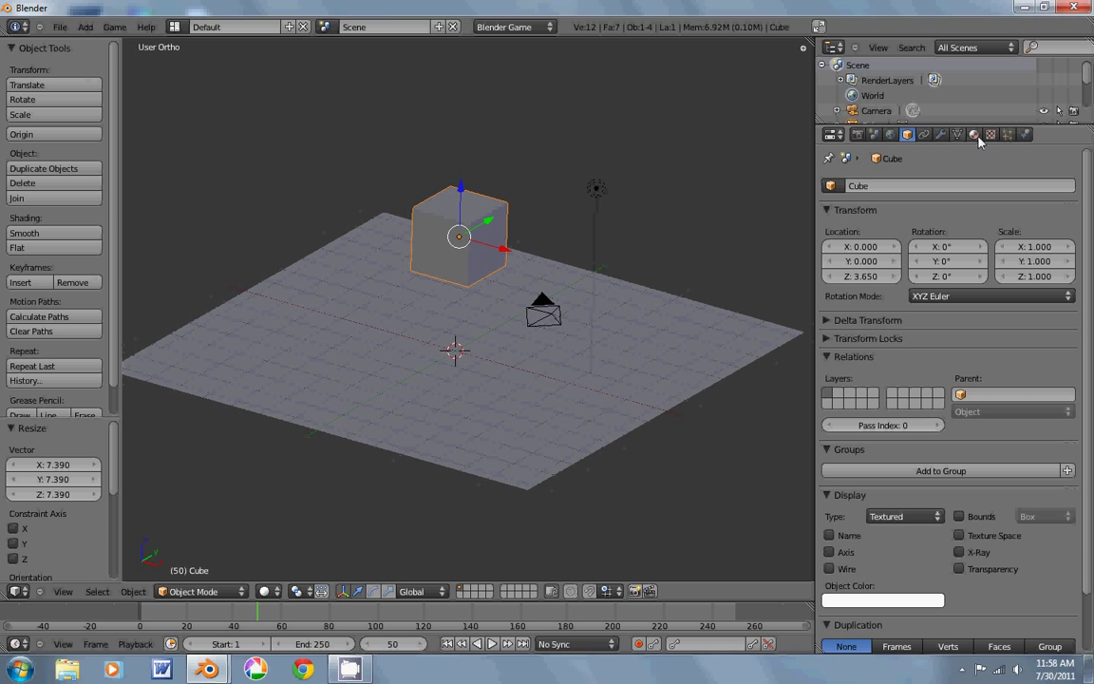
click(858, 135)
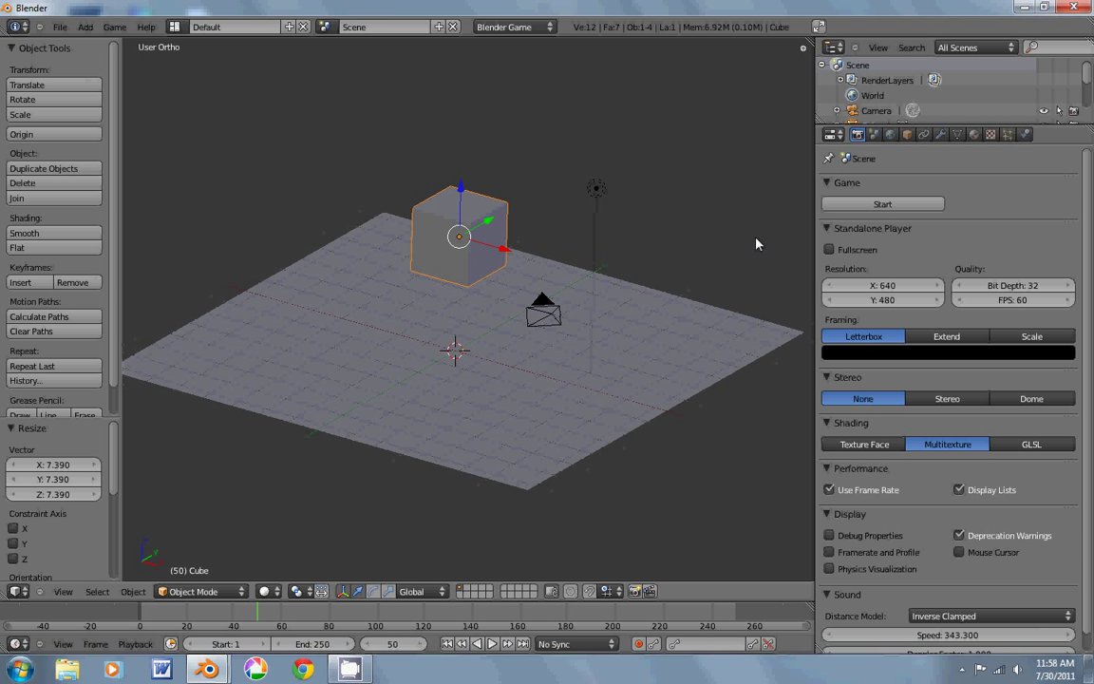
key(p)
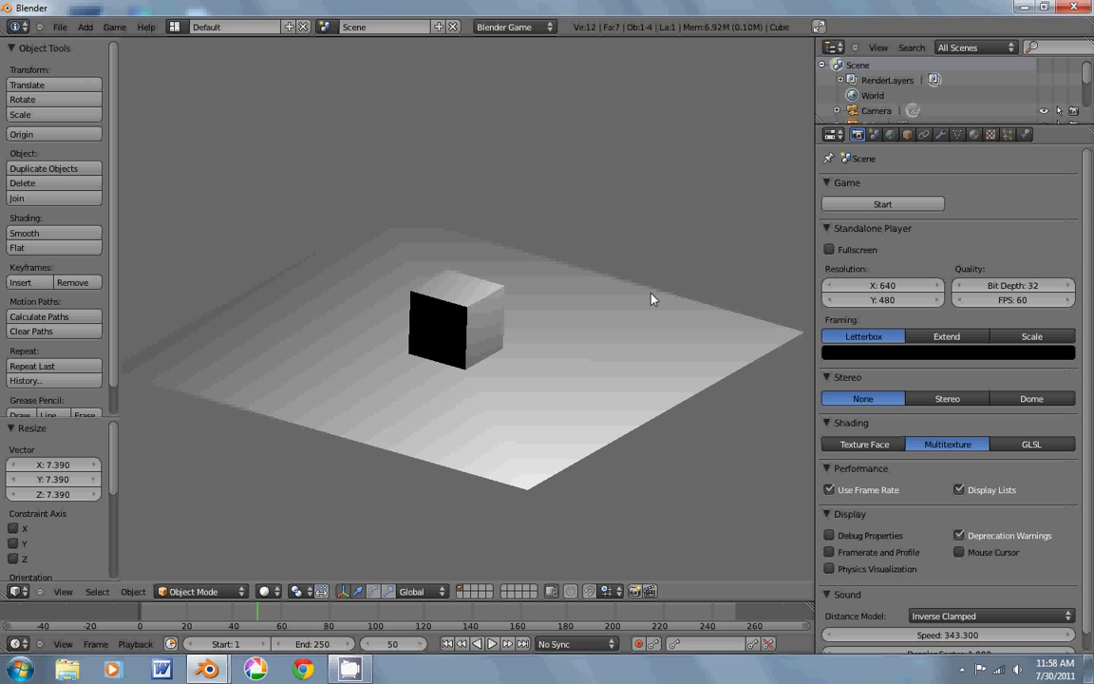
- Stop the game, add a UV sphere and move it beside the raised cube, about 1.75, 3.03 and 3.76 units in X, Y and Z
key(Escape)
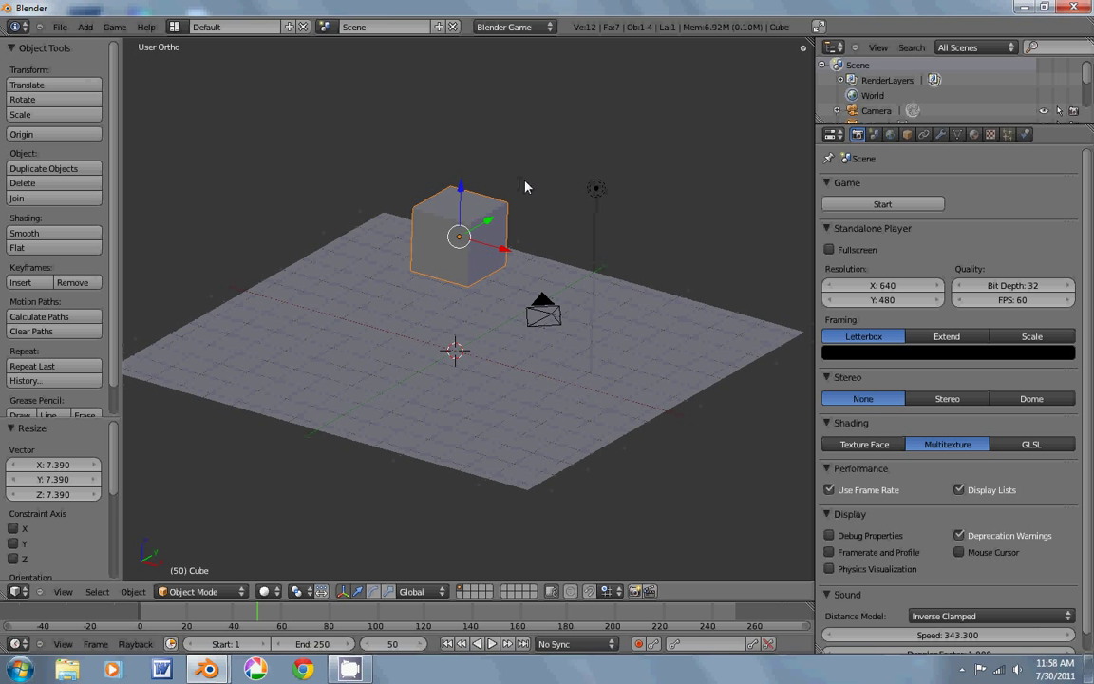
key(shift+a)
mouse_move(525, 182)
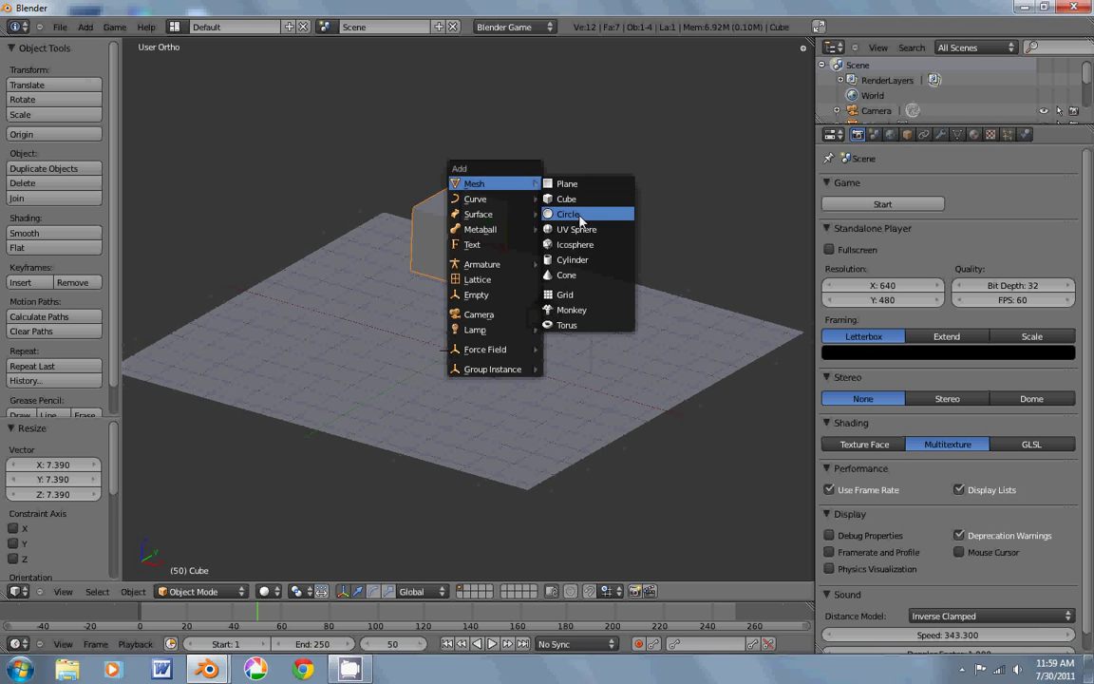
click(581, 232)
key(g)
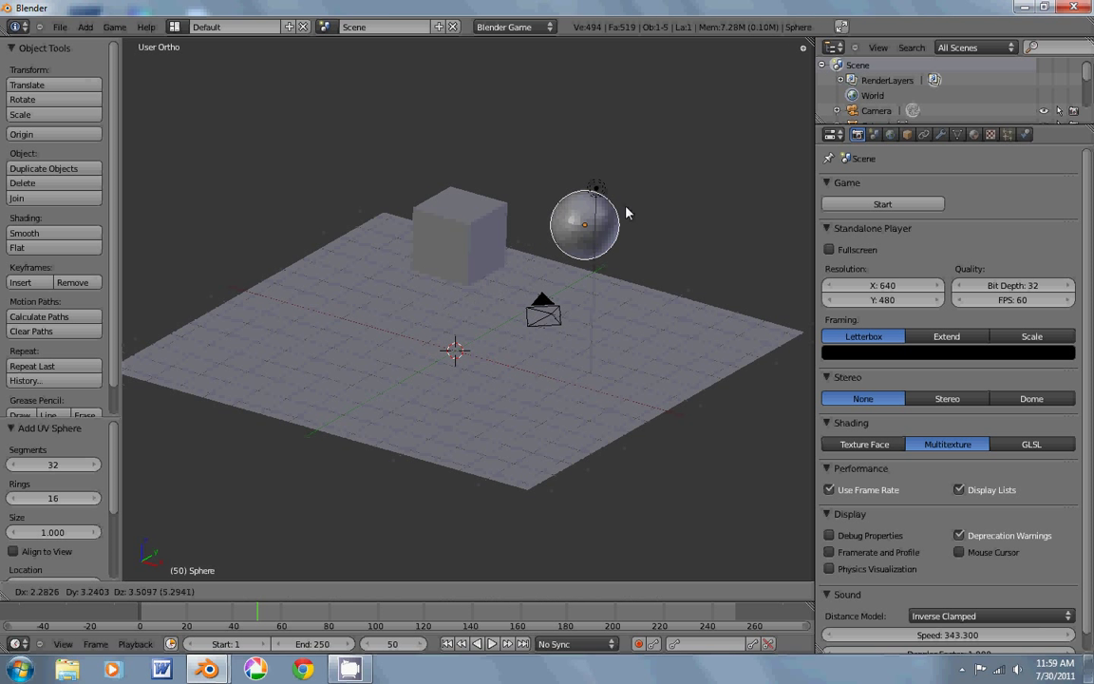
click(605, 209)
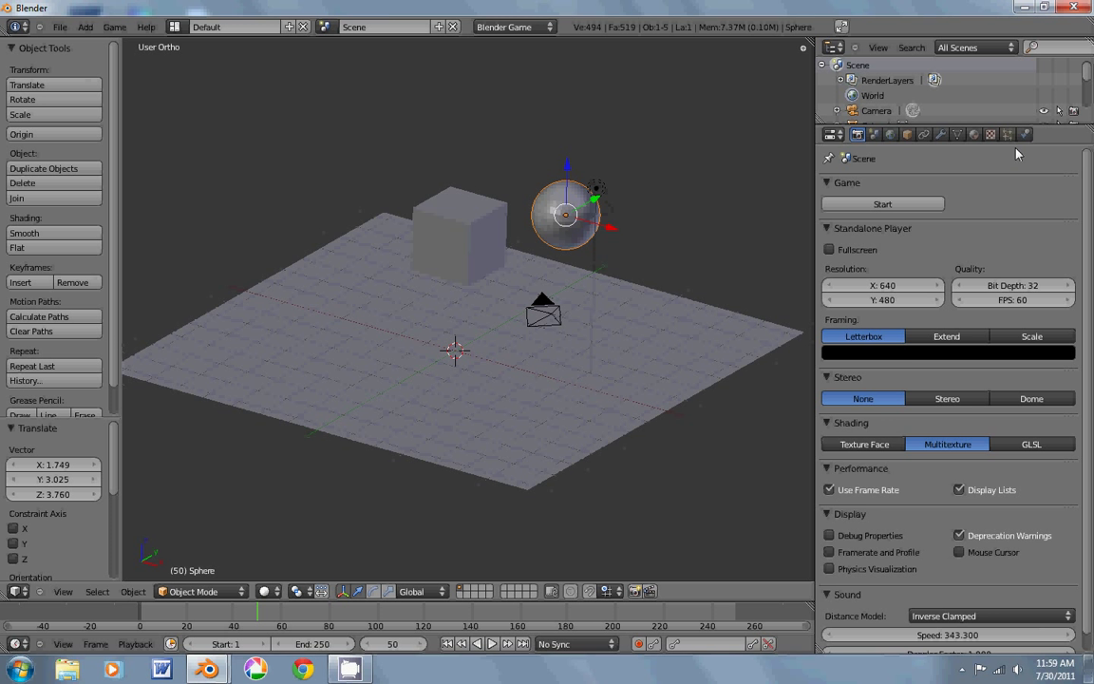
- Set the sphere's physics type to Rigid Body and enable its Collision Bounds with Sphere bounds
click(1025, 134)
click(968, 204)
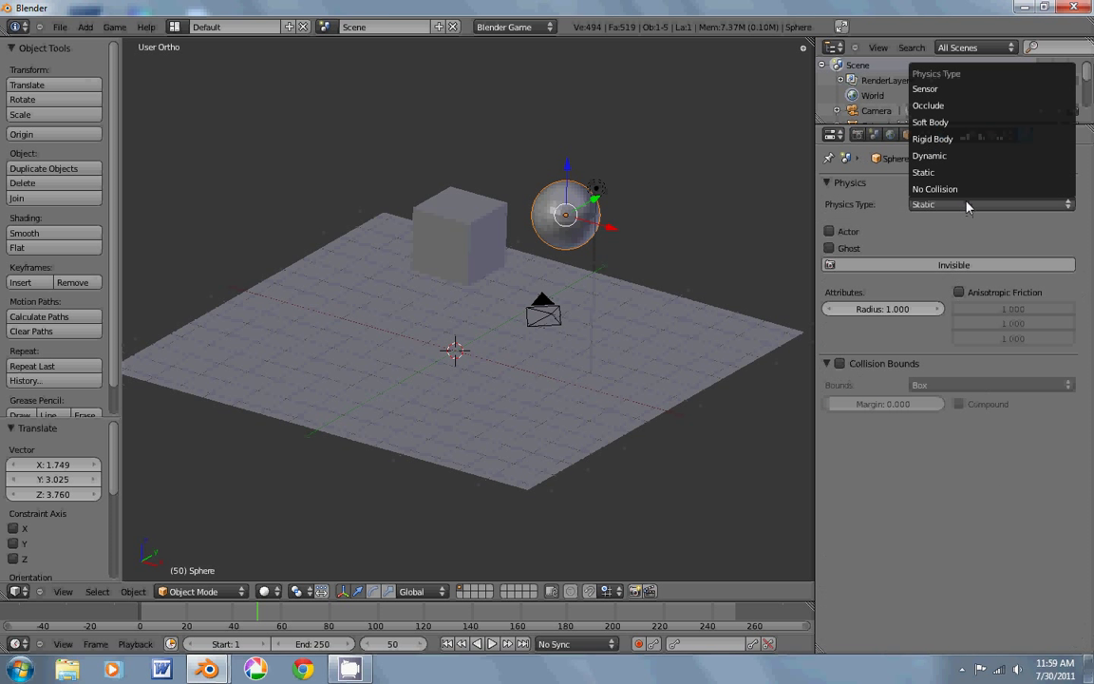
click(968, 140)
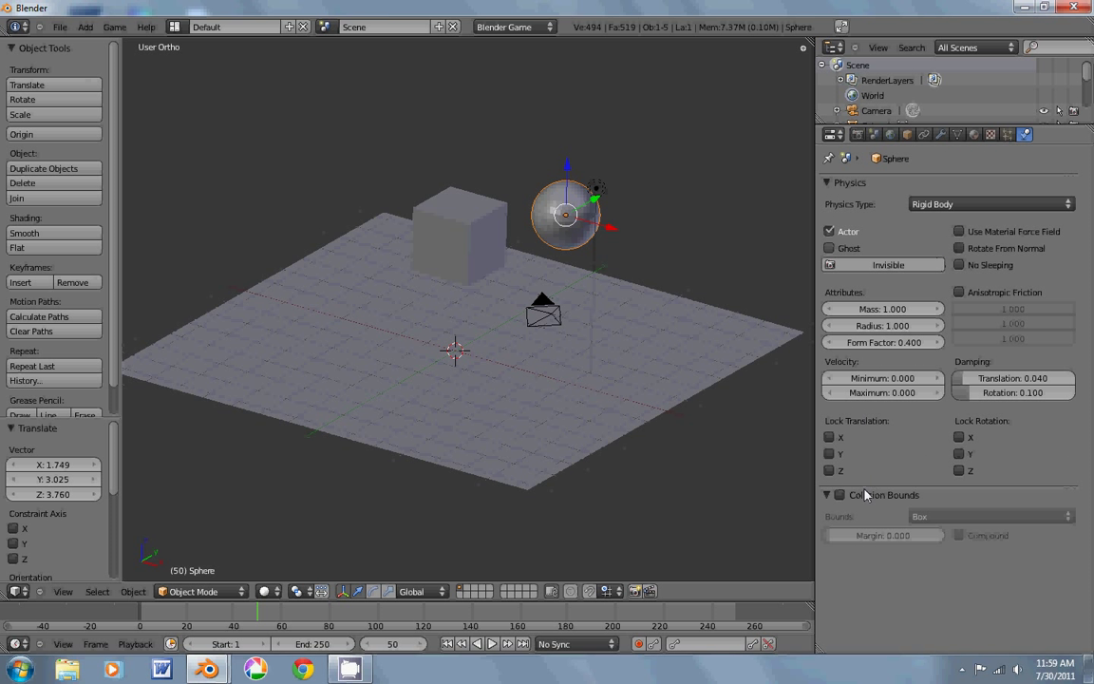
click(839, 494)
click(919, 515)
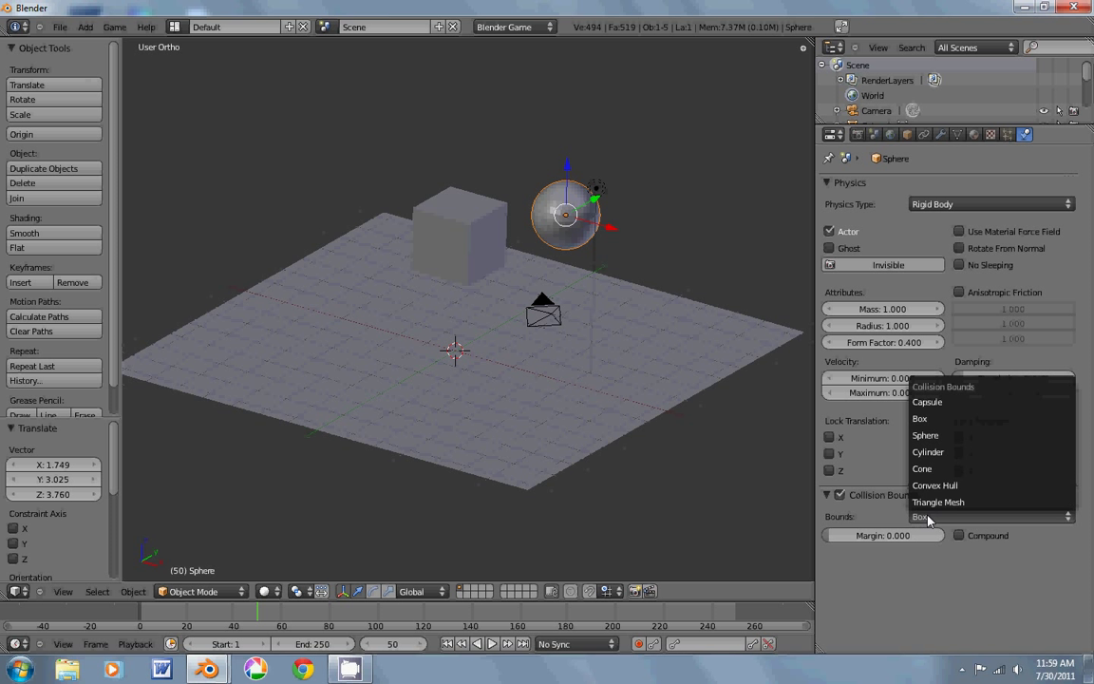
click(966, 437)
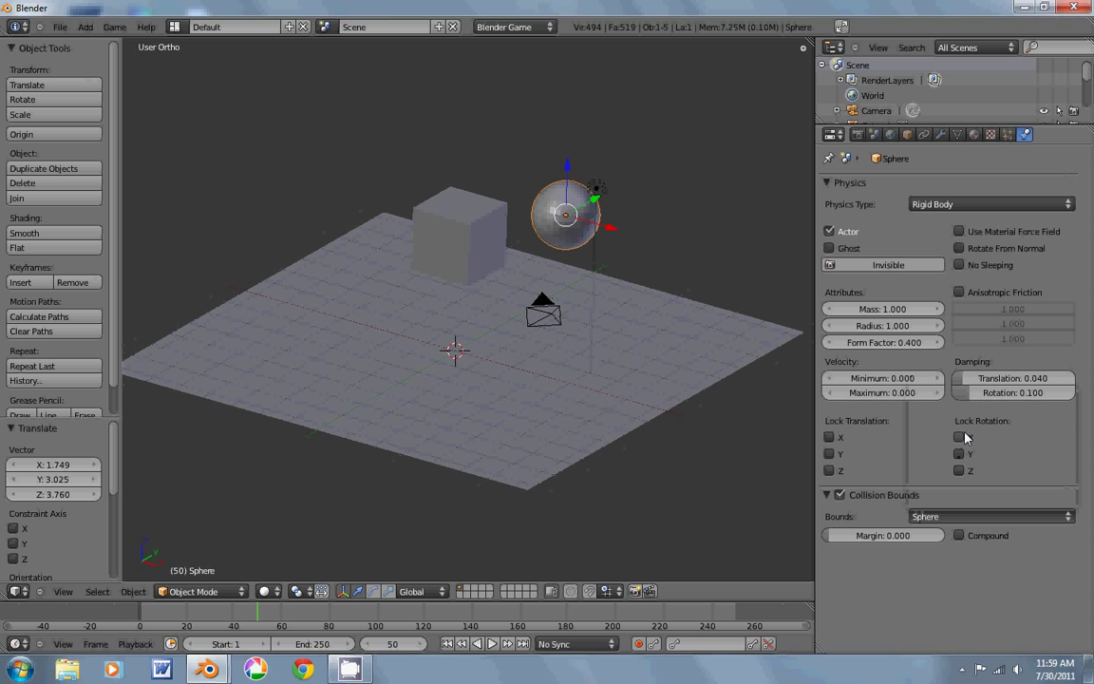
- Tilt the ground plane about -11.9° around the X axis to make a slope
right_click(636, 373)
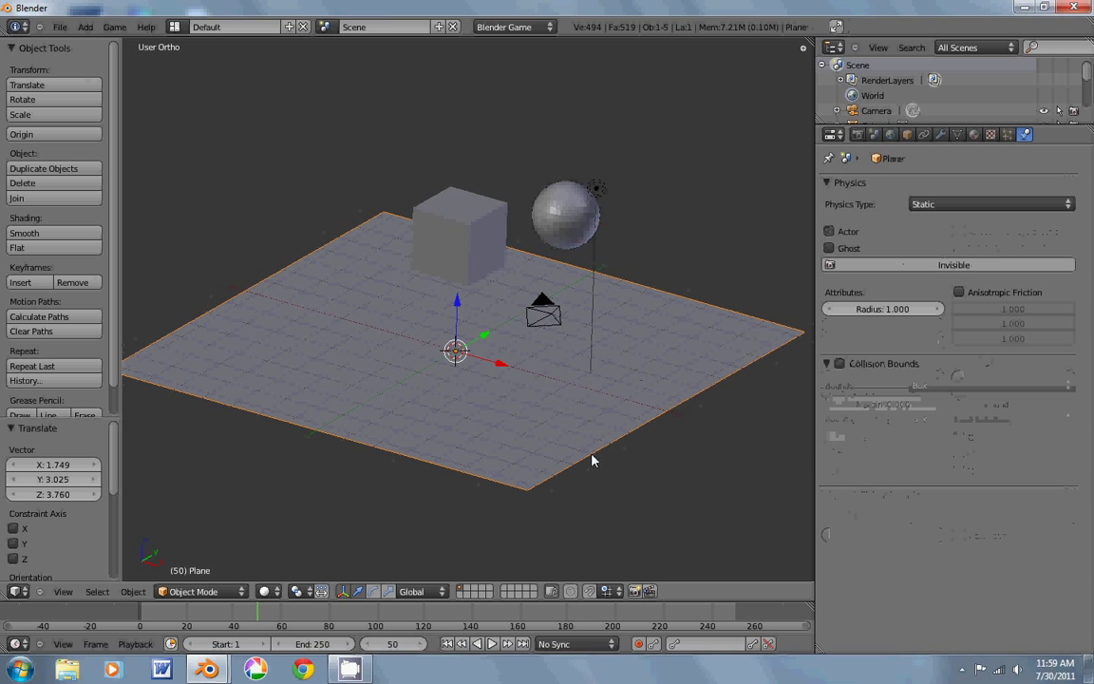
key(r)
key(x)
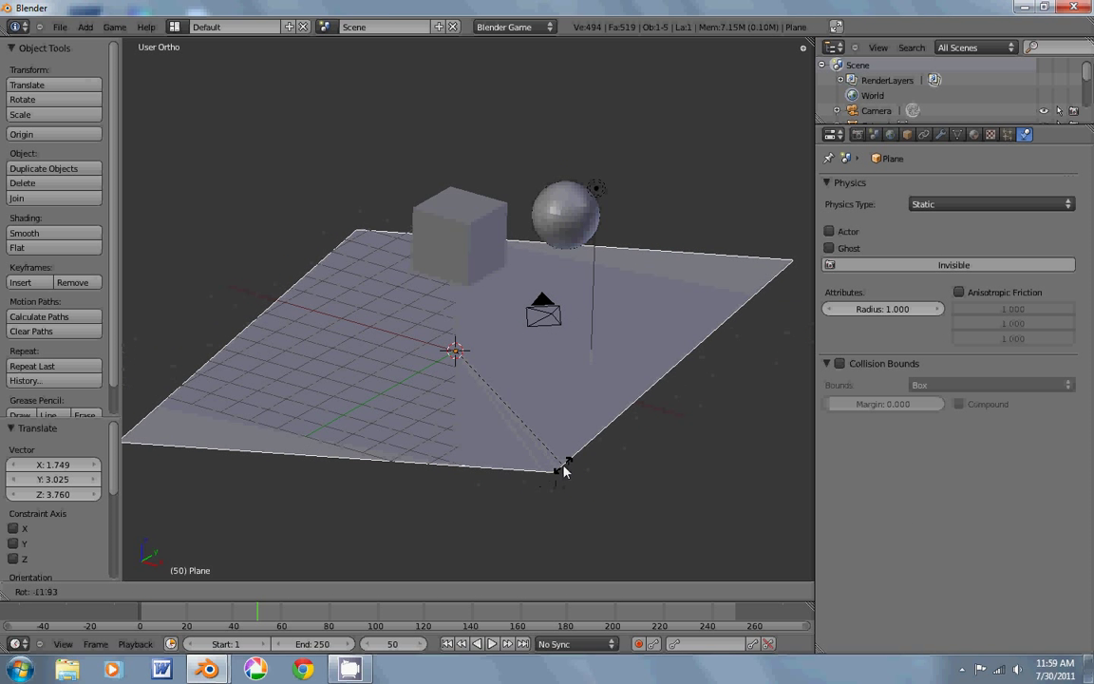
click(560, 455)
- Shade the sphere smooth and run the game to test the cube and sphere on the tilted plane
right_click(592, 186)
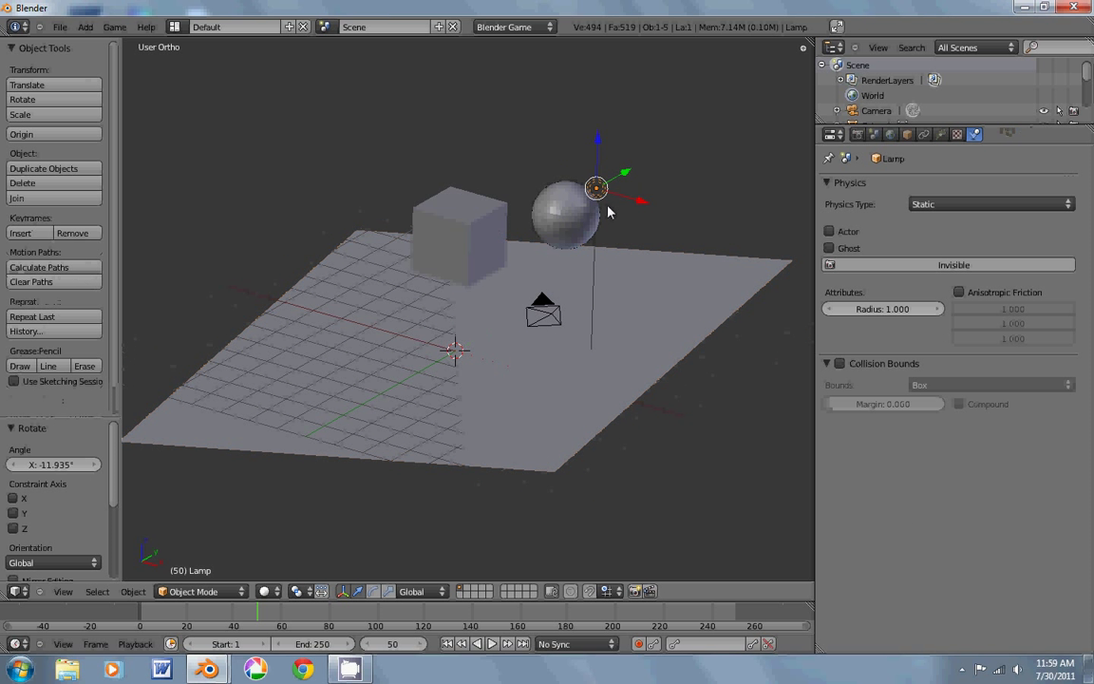
right_click(546, 184)
click(52, 234)
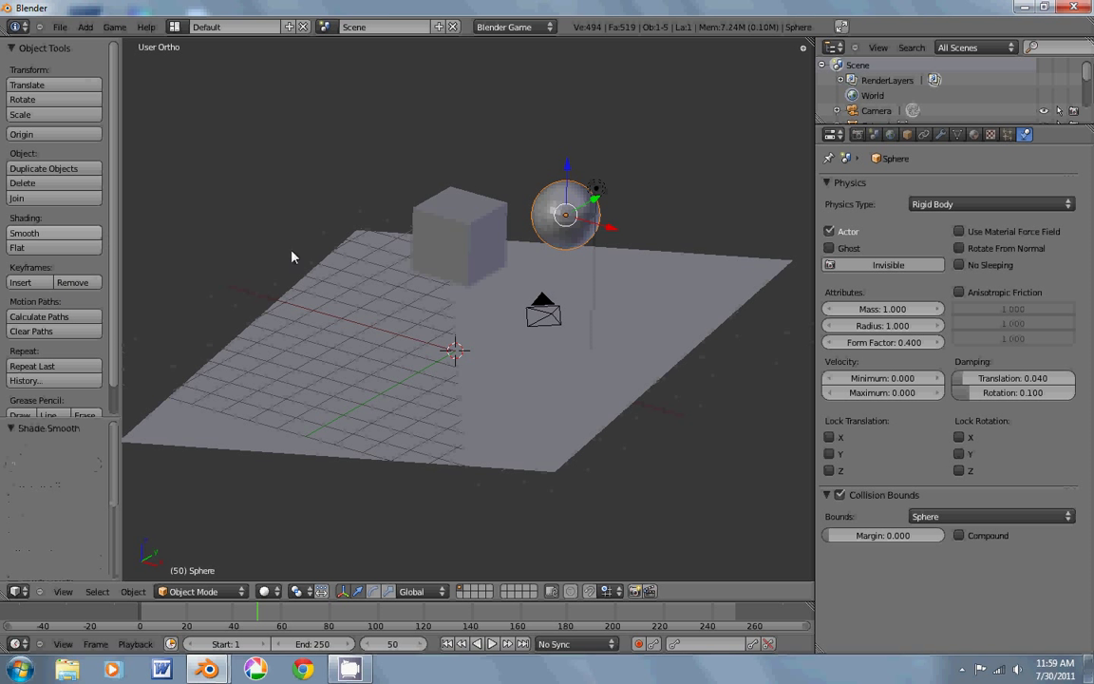
key(p)
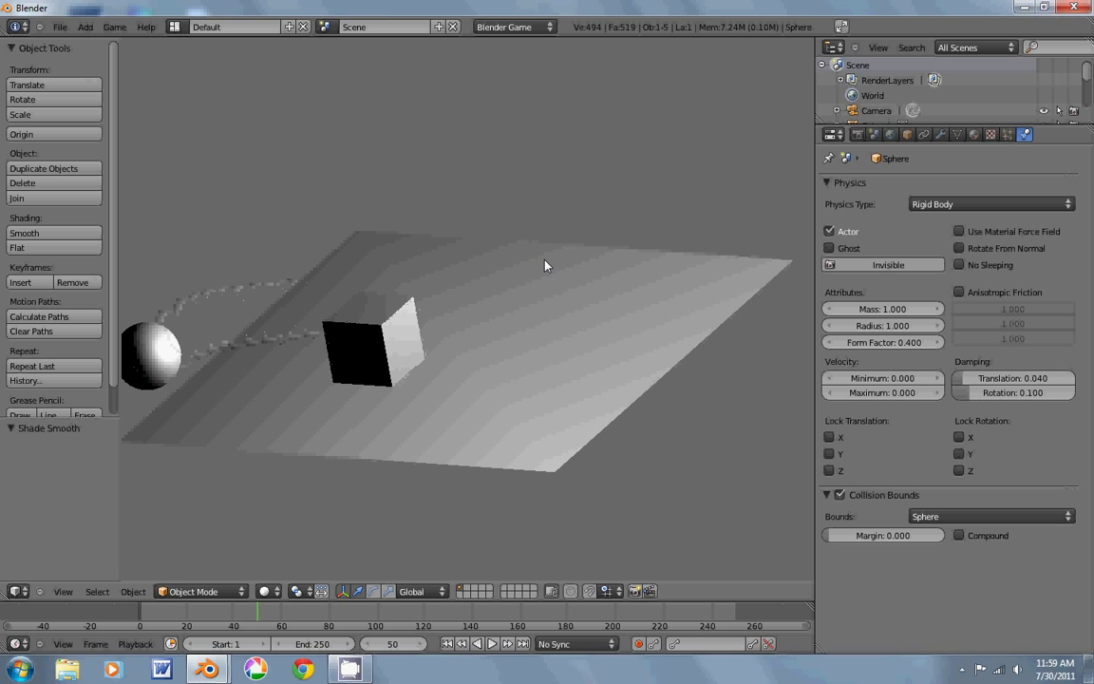
key(Escape)
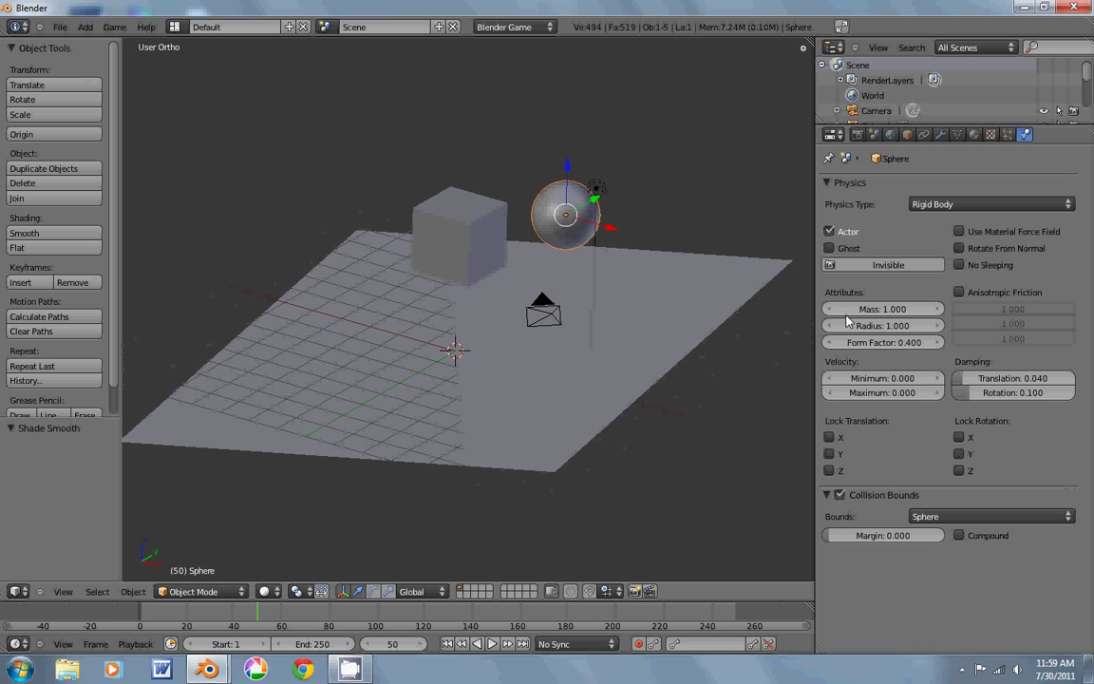
- Raise the sphere's mass to about 1655 and run the game to test the heavier sphere
drag(842, 312, 1054, 307)
key(p)
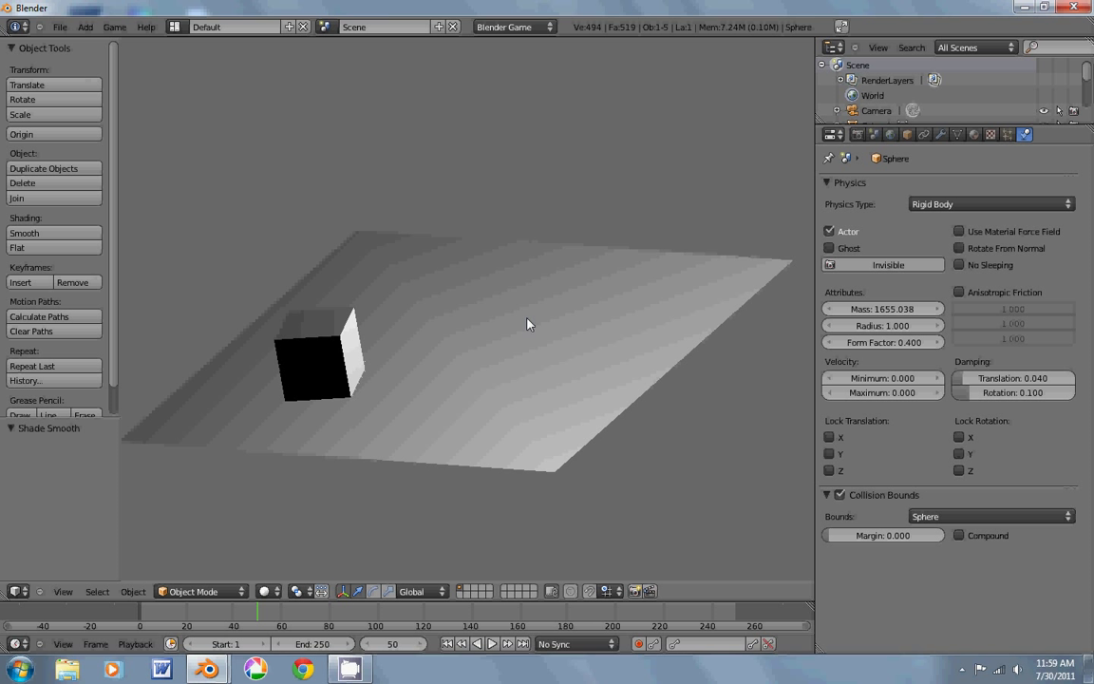
key(Escape)
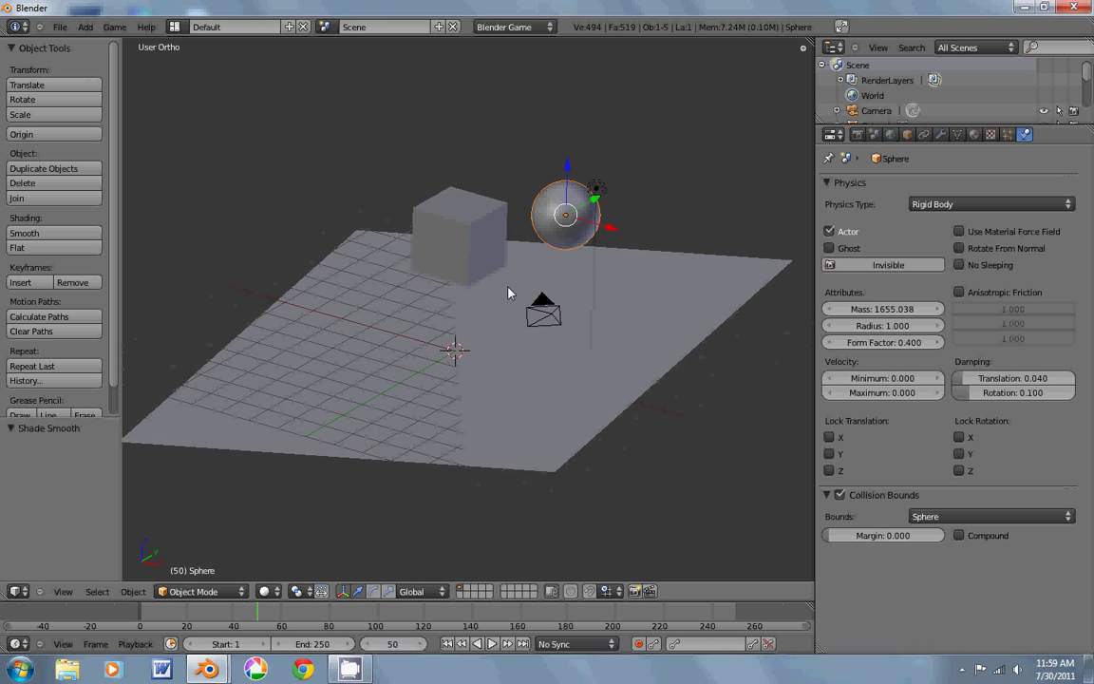
- Add another cube mesh and move it above and to the side of the first cube
key(shift+a)
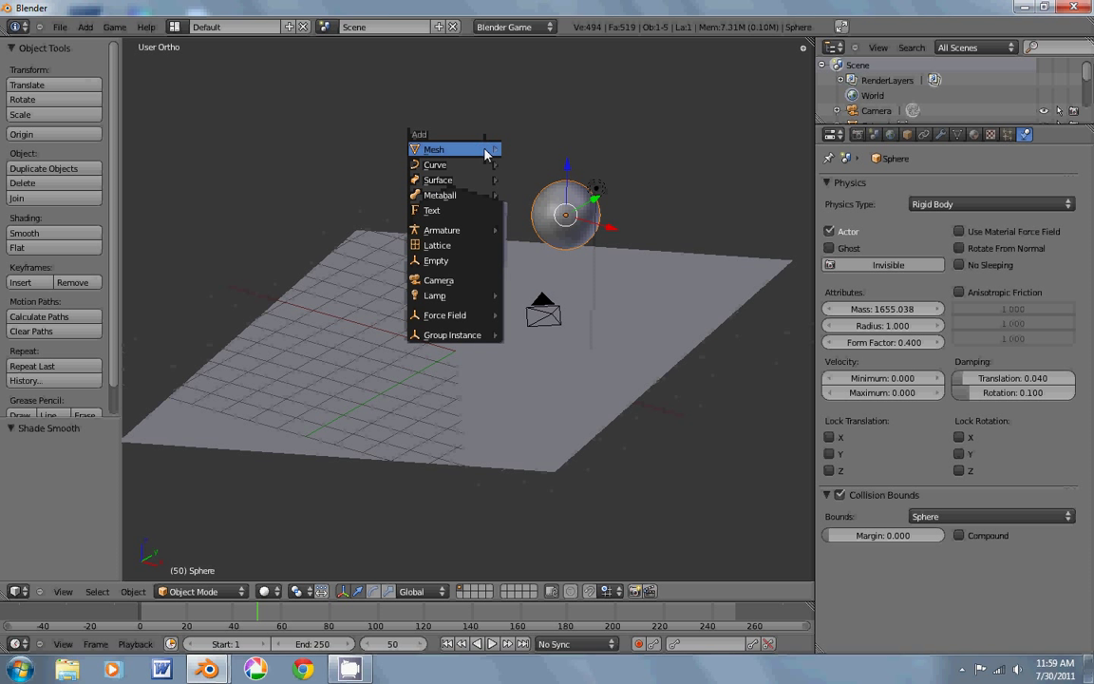
mouse_move(486, 152)
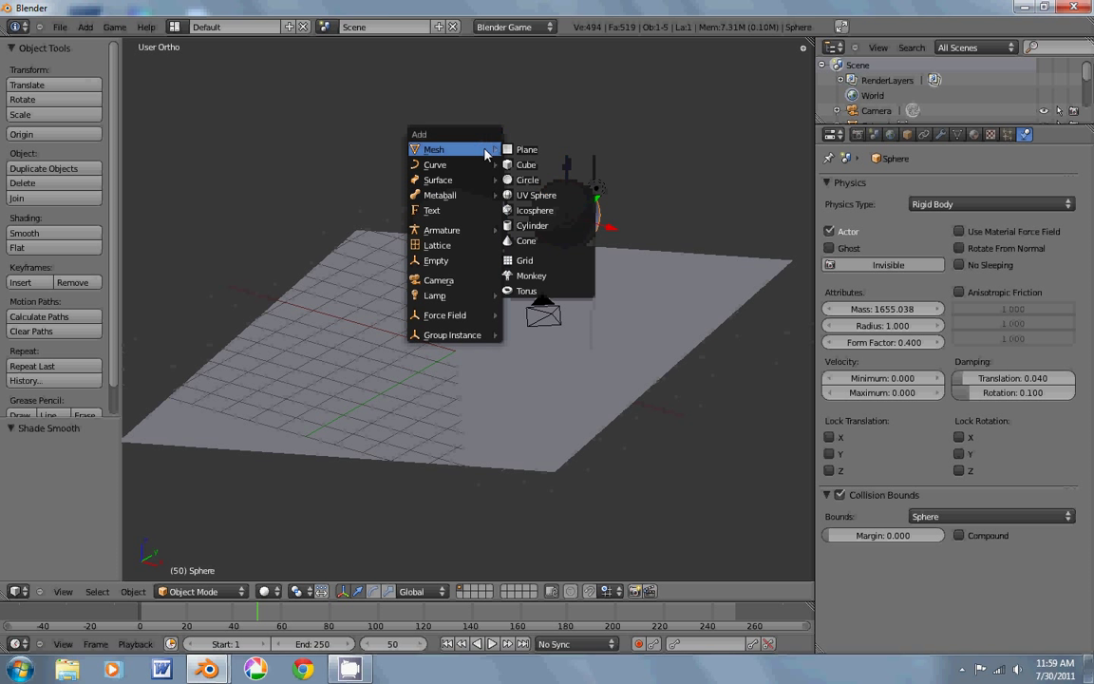
click(532, 173)
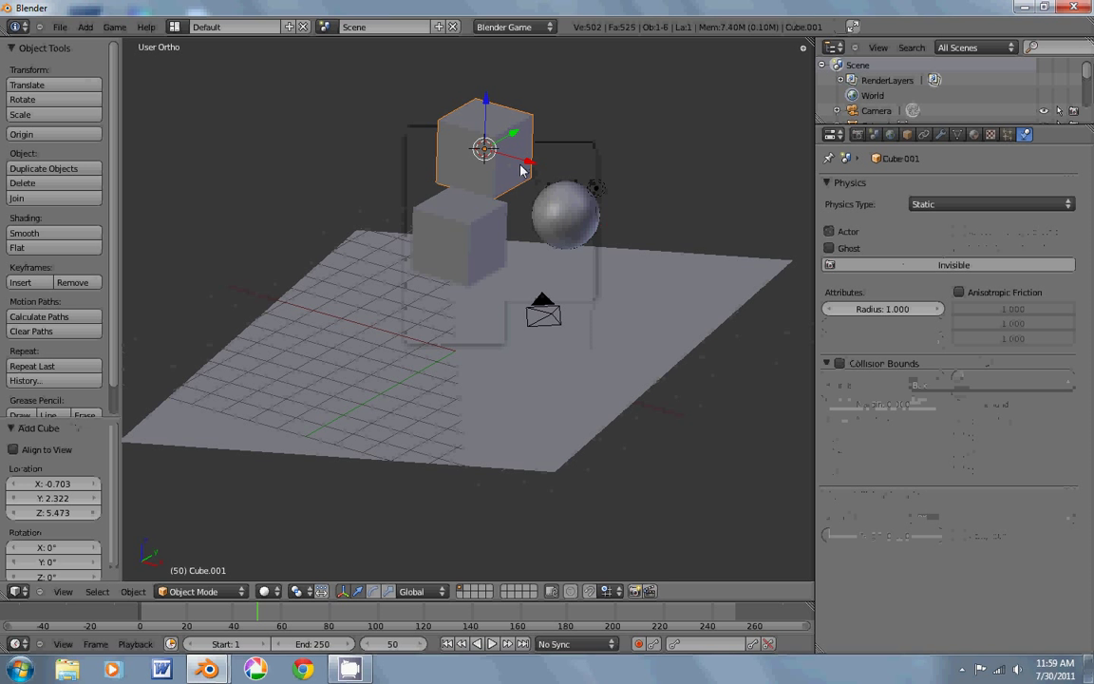
key(g)
click(421, 118)
- In Edit Mode, cut two horizontal edge loops around the new cube and scale them to about 0.688 to narrow its waist
key(Tab)
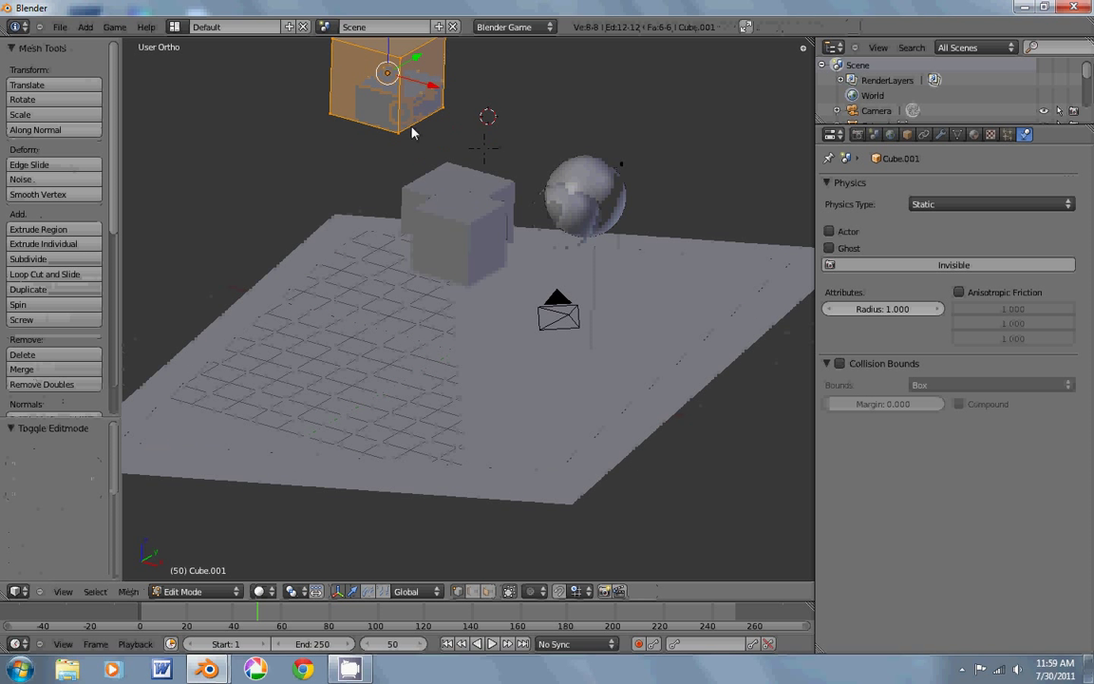
middle_drag(370, 114, 387, 252)
key(ctrl+r)
click(385, 111)
key(s)
click(495, 203)
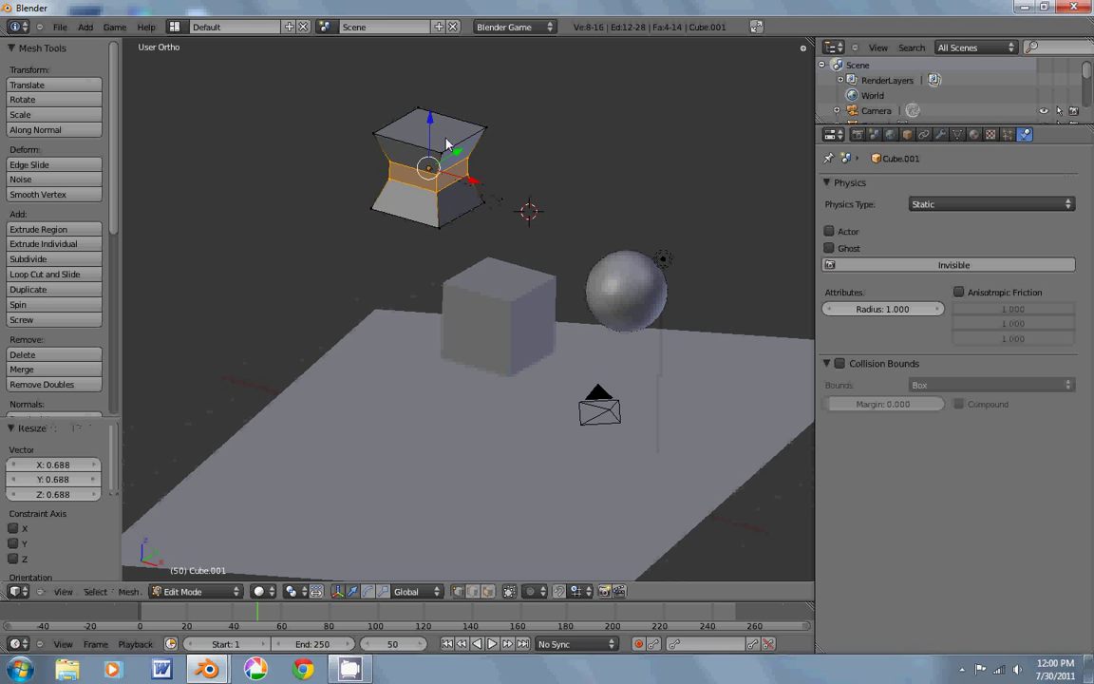
- Extrude the top face of the new shape upward and scale it to about 0.428 for a tapered top
click(487, 590)
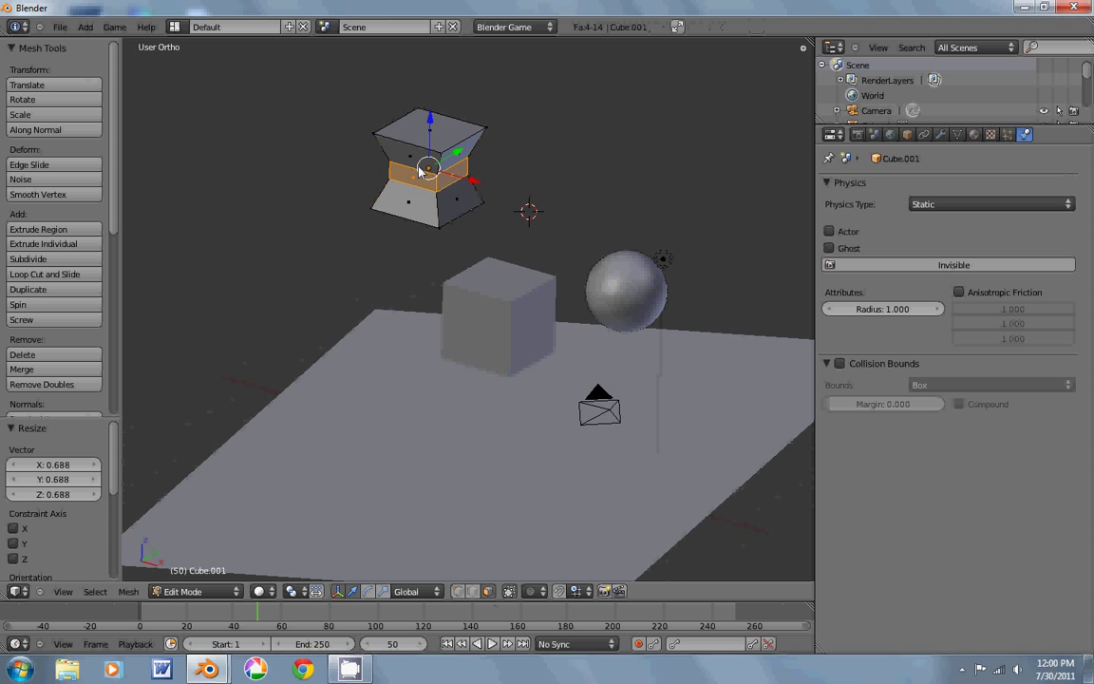
right_click(429, 133)
key(e)
key(s)
click(470, 116)
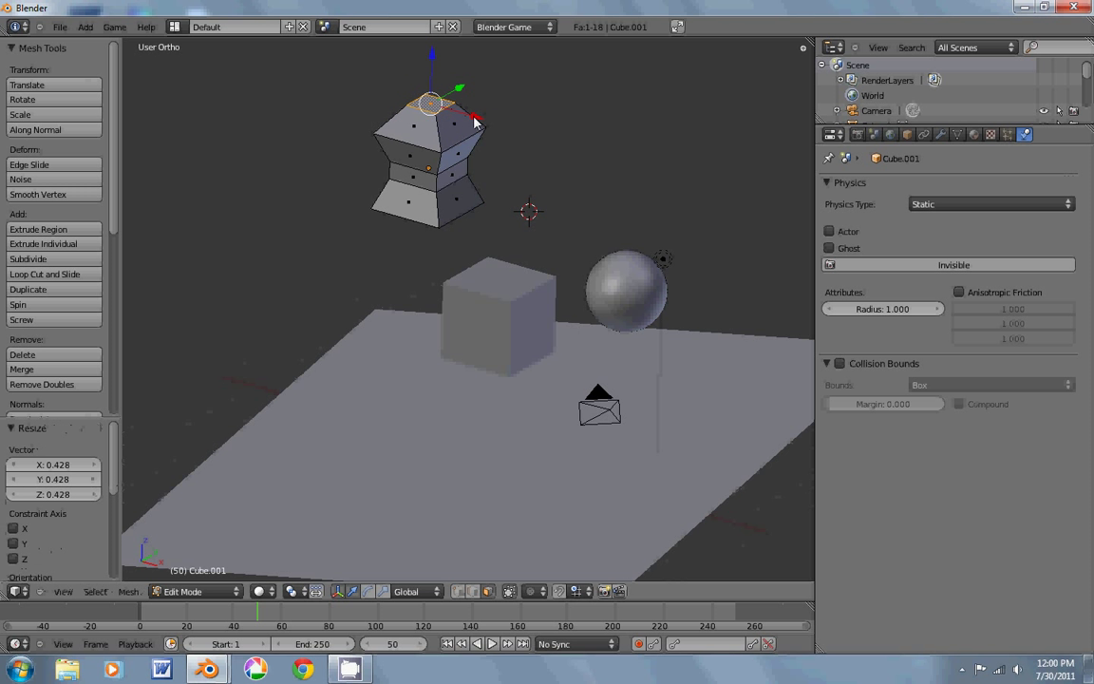
- Extrude the shape's bottom face about 0.617 units downward, scale it smaller for a tapered base, and return to Object Mode
middle_drag(470, 116, 334, 300)
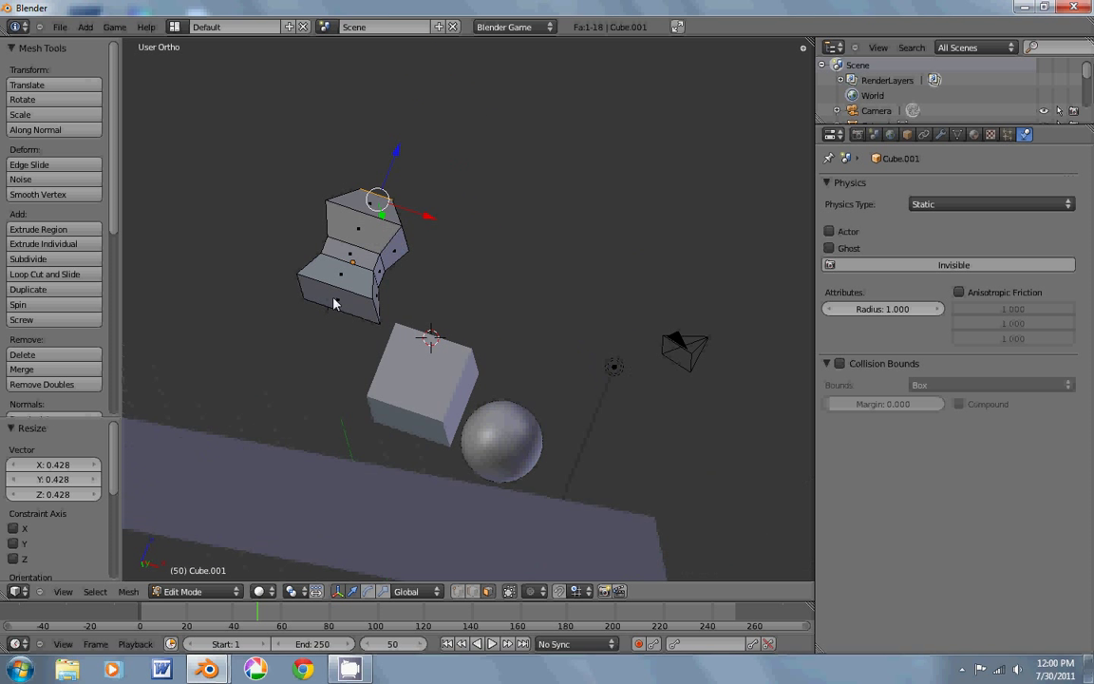
right_click(334, 300)
key(e)
click(373, 350)
key(s)
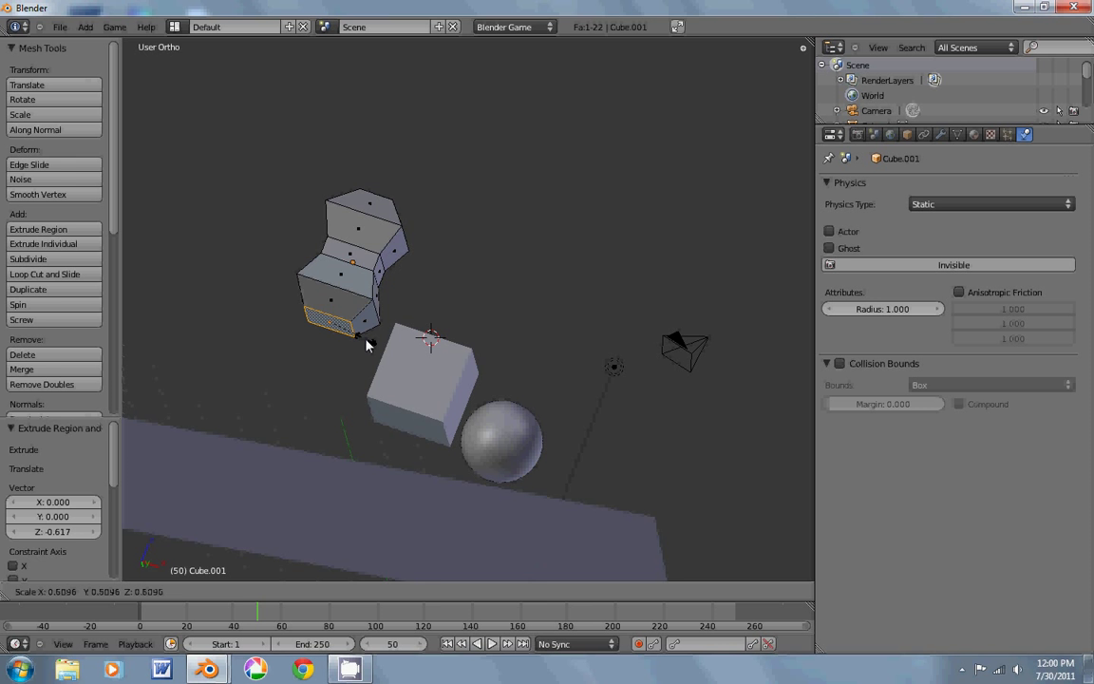
click(329, 304)
key(Tab)
- Set the custom shape's physics type to Rigid Body and enable its Collision Bounds with Convex Hull bounds
middle_drag(357, 414, 543, 344)
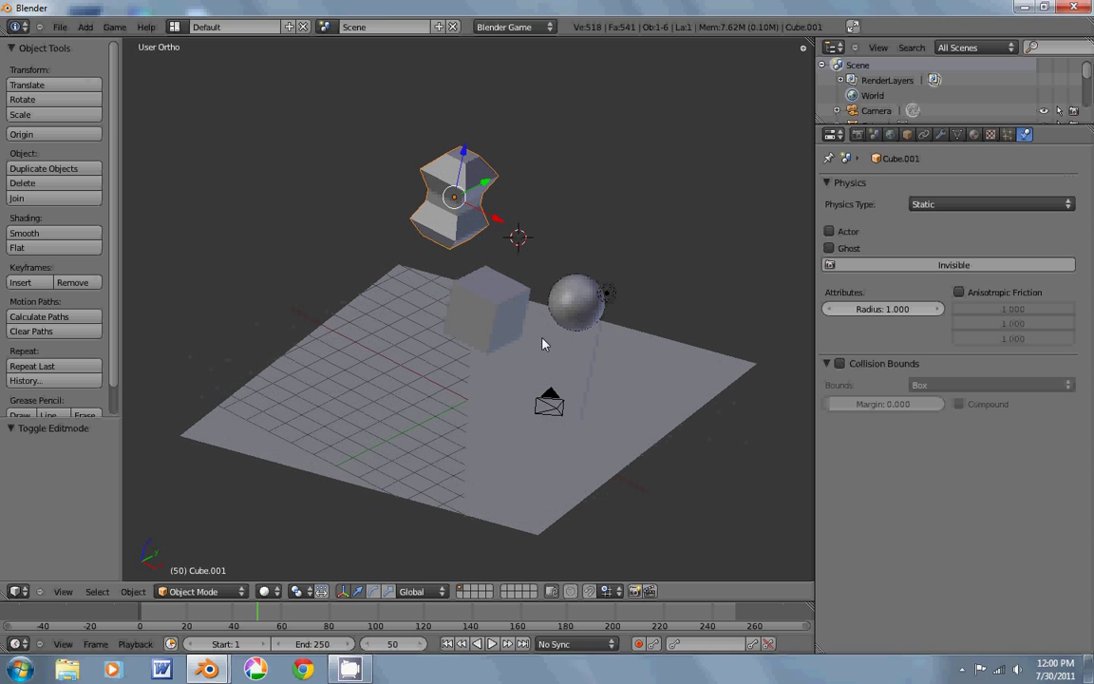
click(949, 204)
click(970, 140)
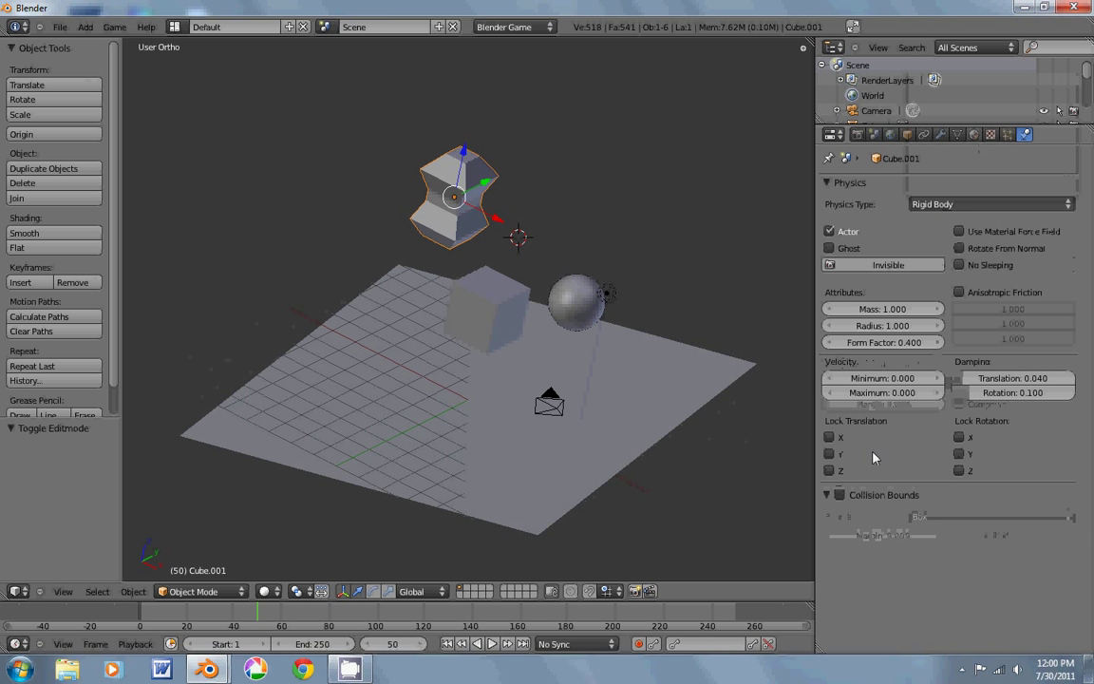
click(839, 495)
click(938, 521)
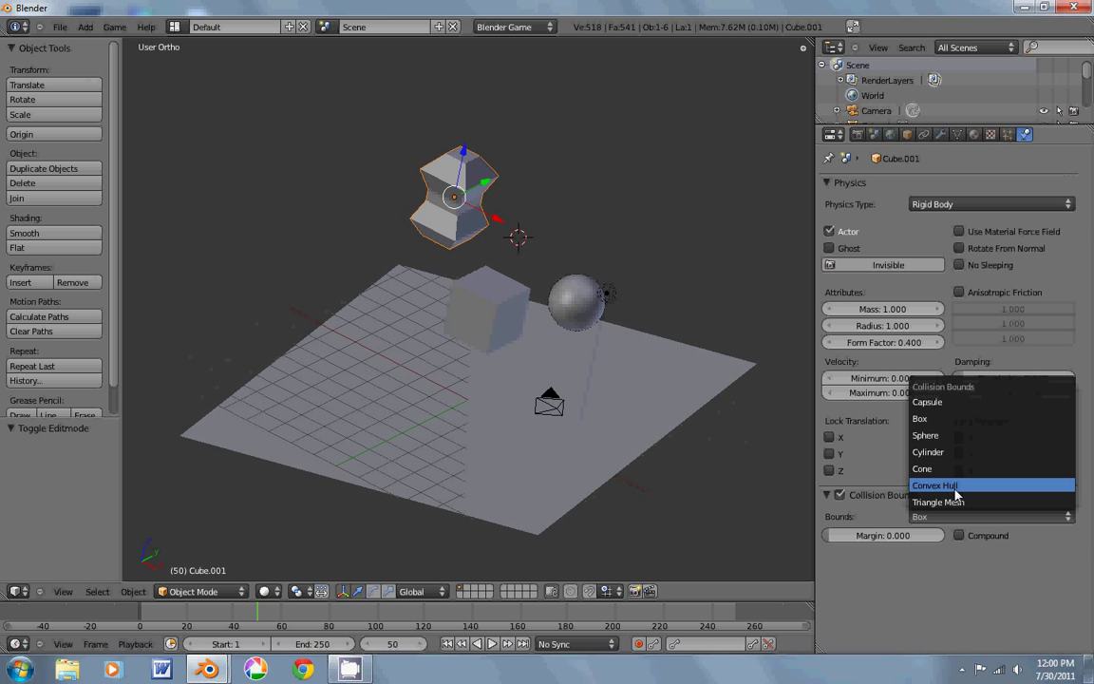
click(955, 486)
- Run the game to test how the convex-hull shape falls with the cube and sphere onto the slope
mouse_move(439, 397)
middle_down()
mouse_move(427, 407)
mouse_move(469, 405)
mouse_move(456, 393)
middle_up()
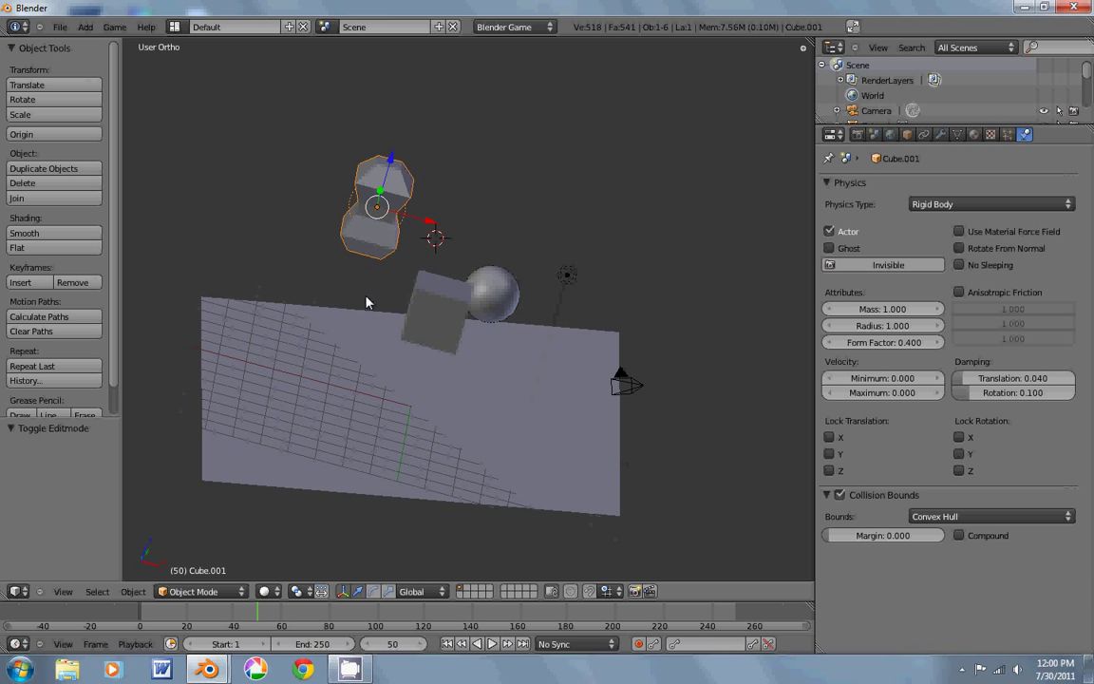
key(p)
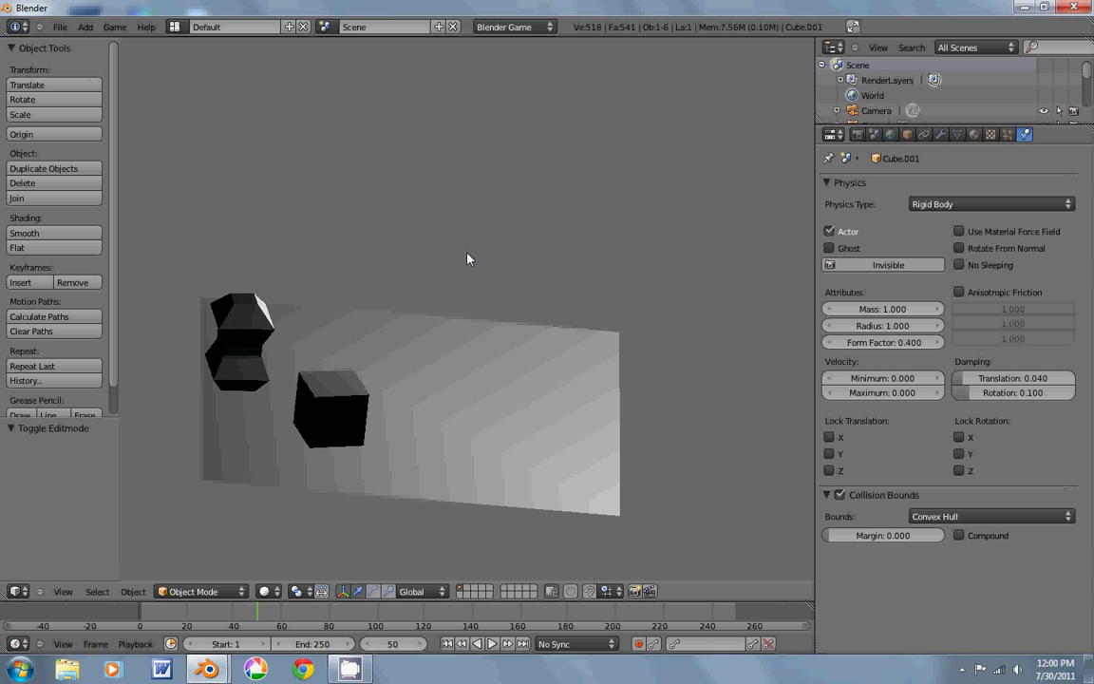
key(Escape)
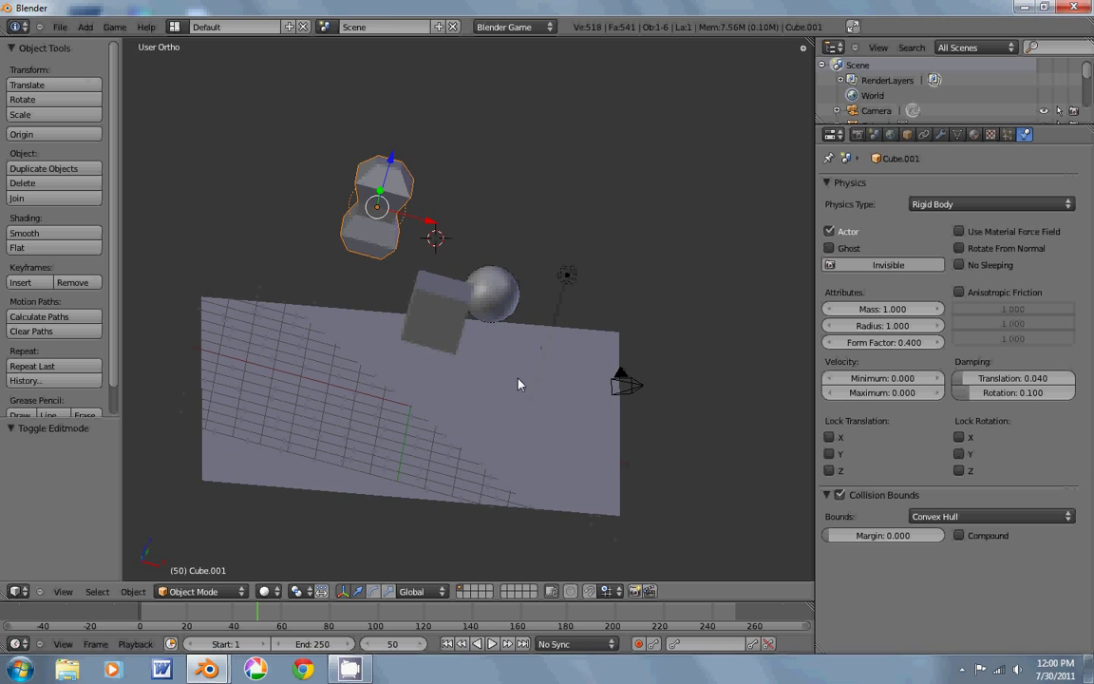
- Duplicate the rigid-body cube eight times, spreading the copies above and around the other objects over the plane
right_click(470, 337)
key(shift+d)
click(501, 231)
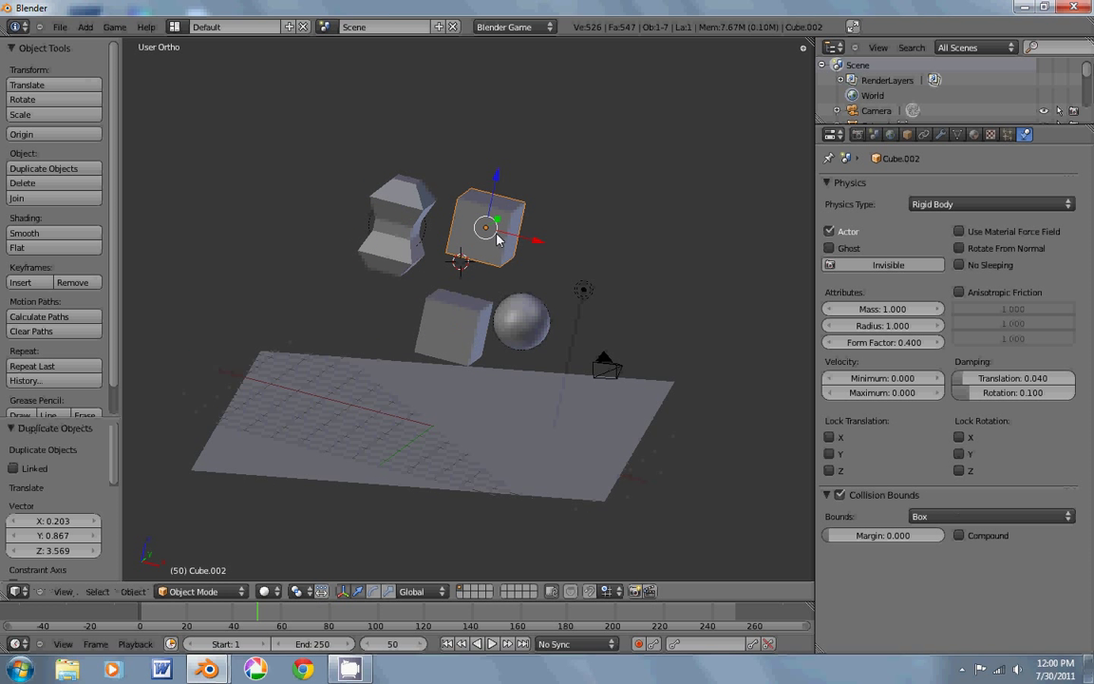
key(shift+d)
click(585, 231)
key(shift+d)
click(532, 129)
key(shift+d)
click(429, 103)
key(shift+d)
click(334, 141)
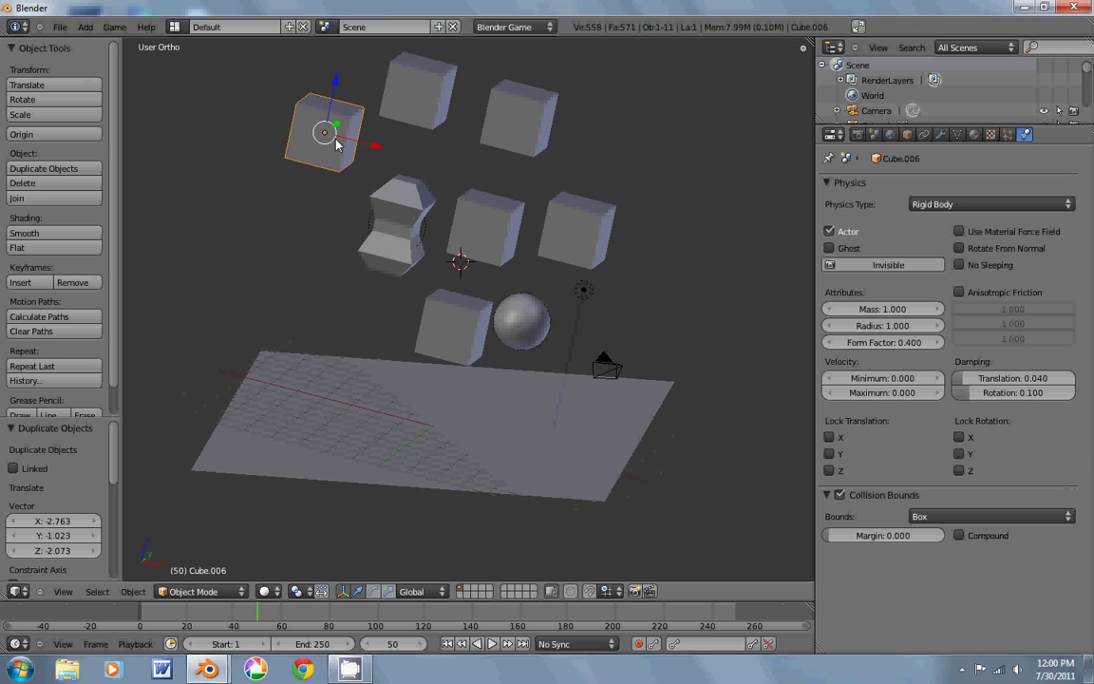
key(shift+d)
click(313, 210)
key(shift+d)
click(331, 306)
key(shift+d)
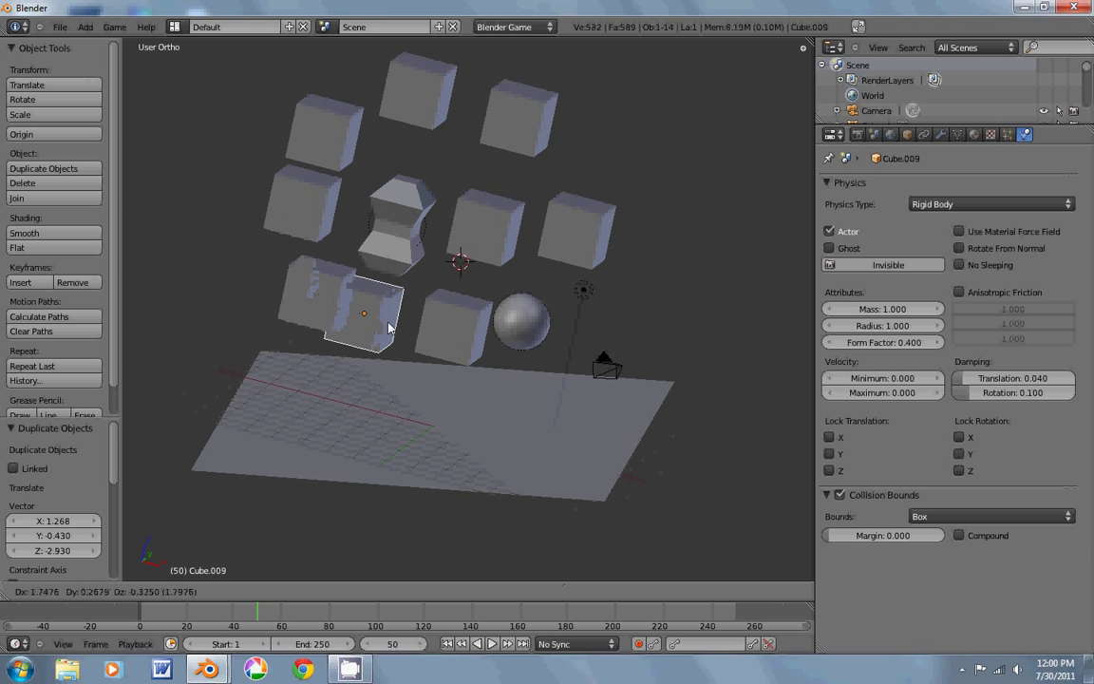
click(393, 345)
- Run the game to test all the duplicated cubes falling onto the tilted plane
middle_drag(600, 281, 515, 348)
key(p)
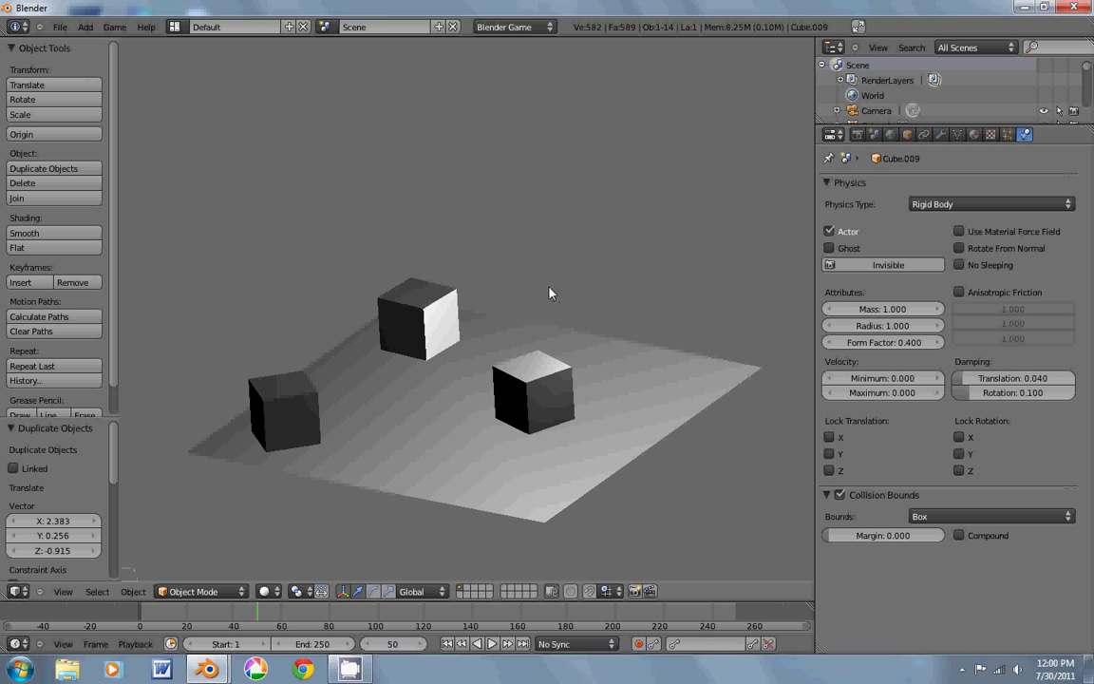
- Run the game once more from a zoomed-out view to watch all the objects fall onto the tilted plane
key(Escape)
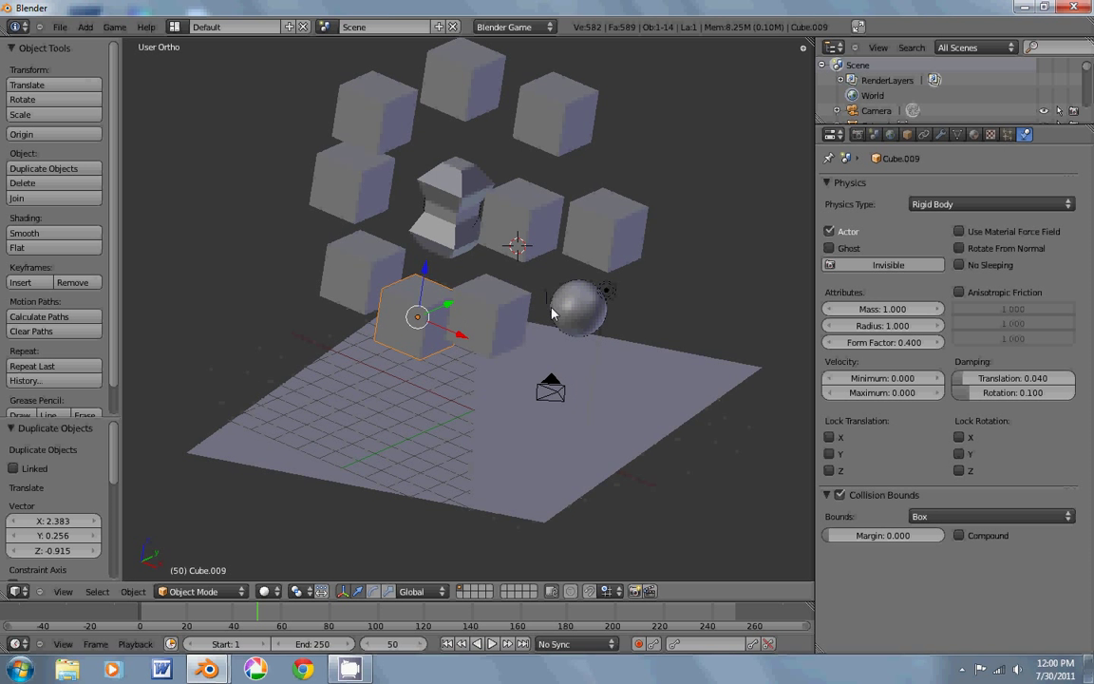
scroll(530, 337, down, 1)
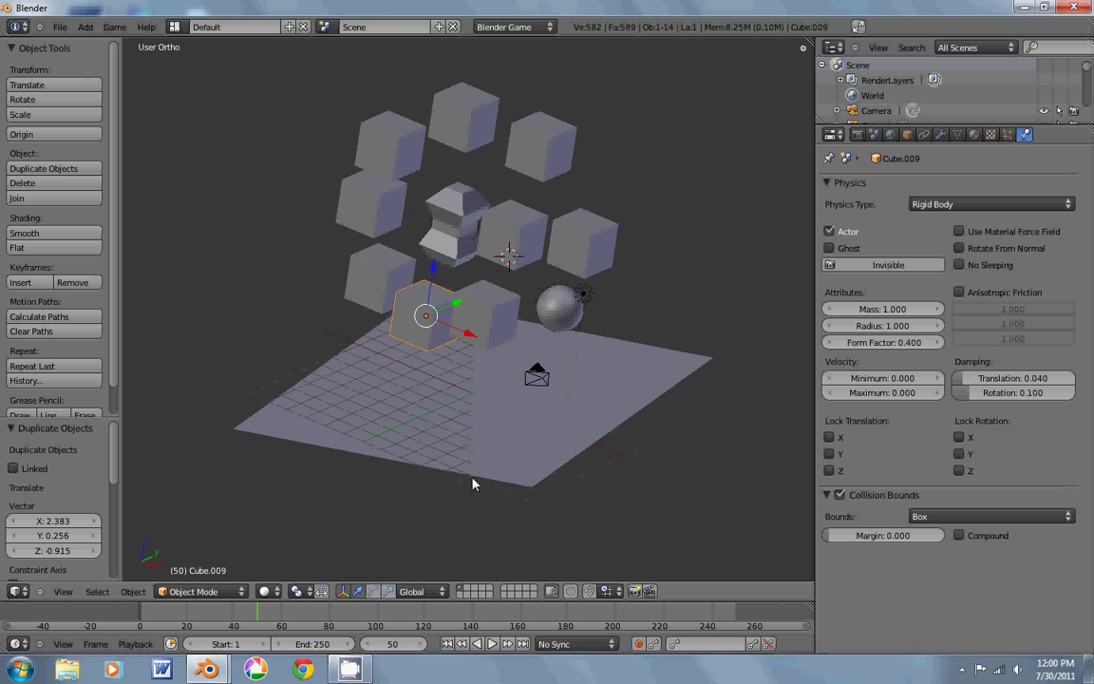
middle_drag(472, 485, 461, 421)
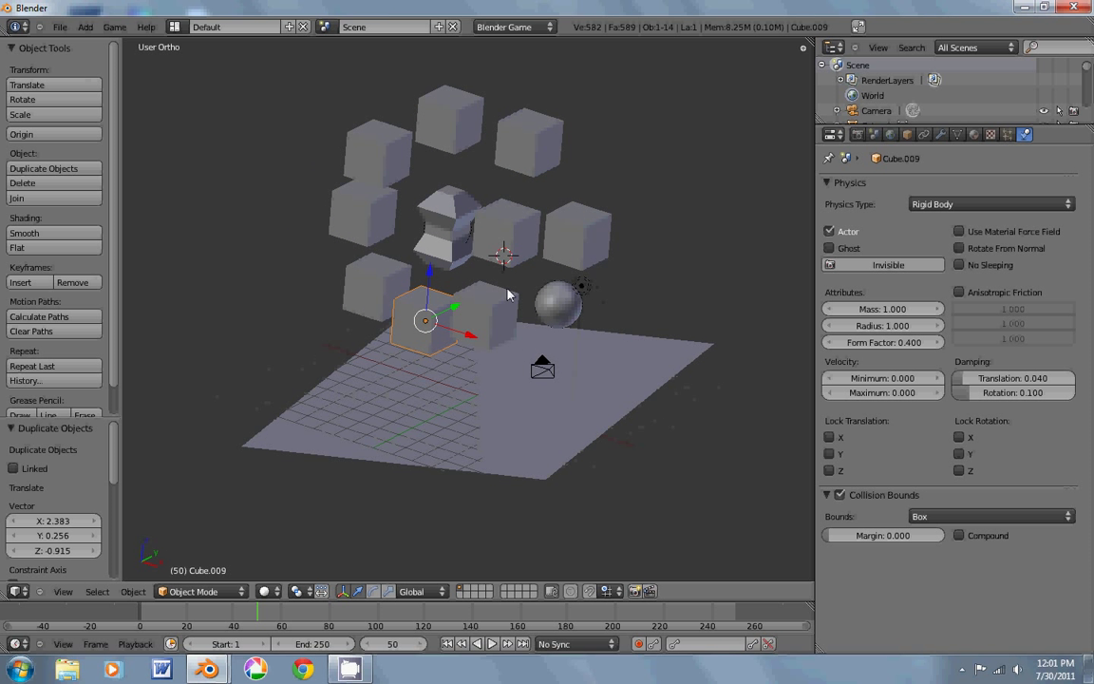
key(p)
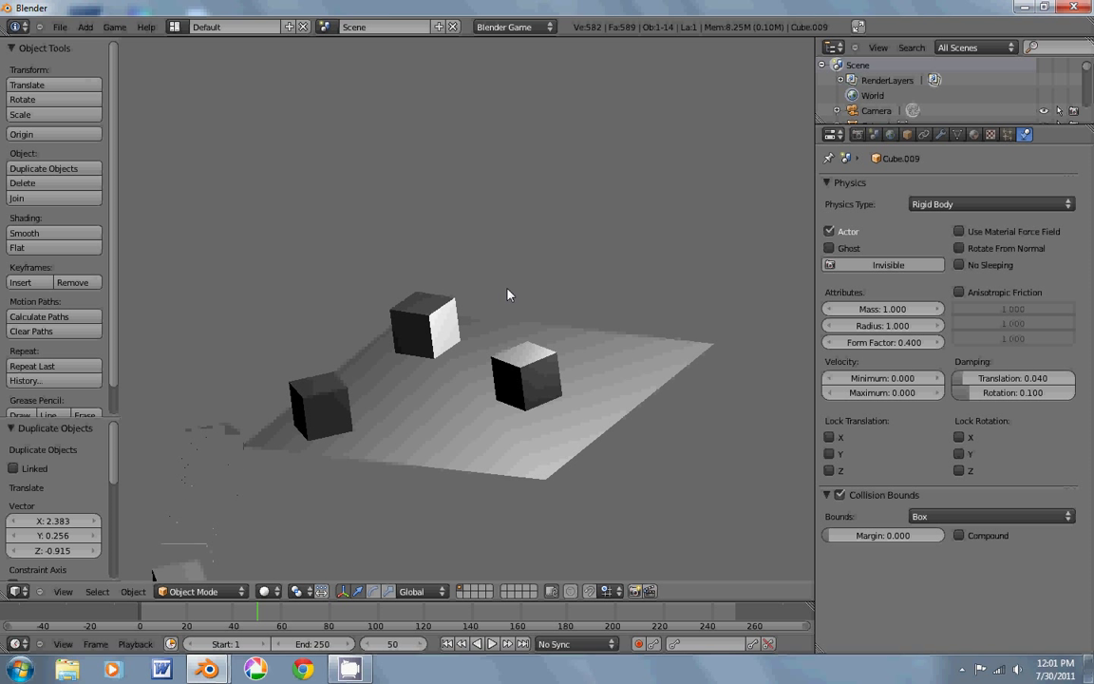
key(Escape)
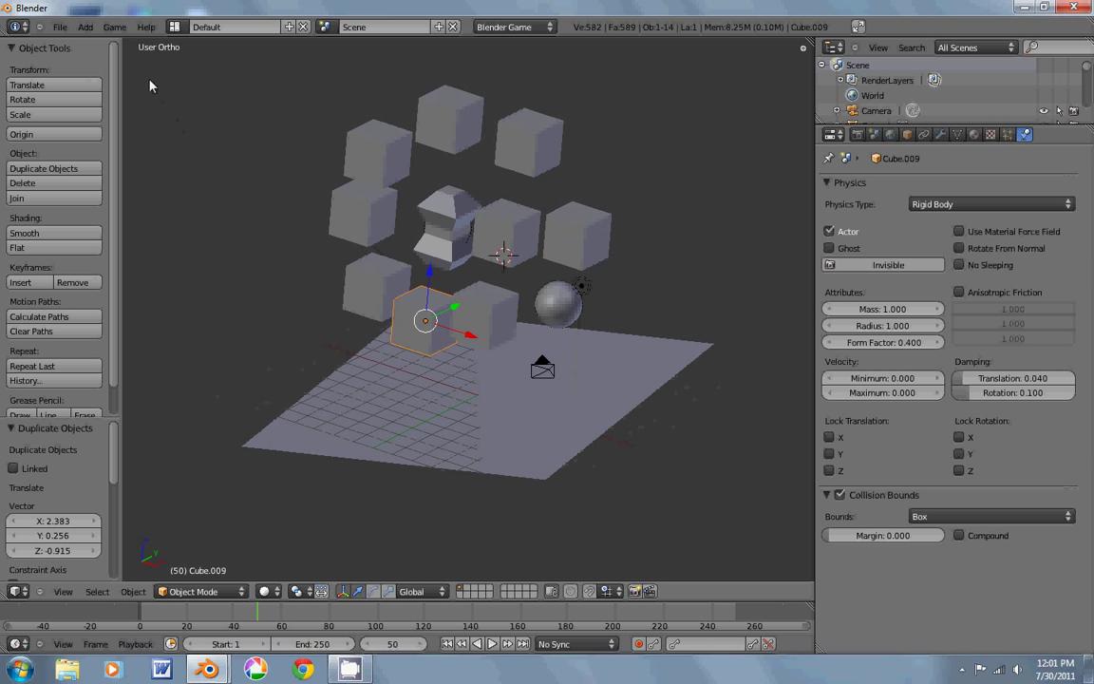
- Enable Record Animation for the game engine and set the current frame to 1
click(113, 28)
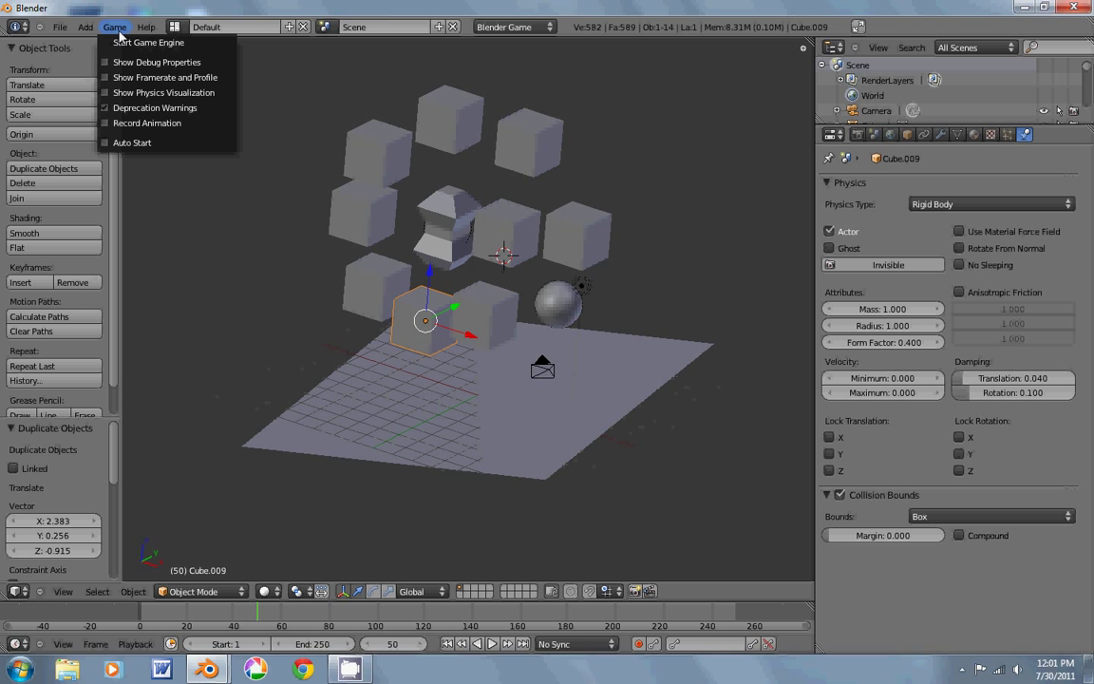
click(180, 123)
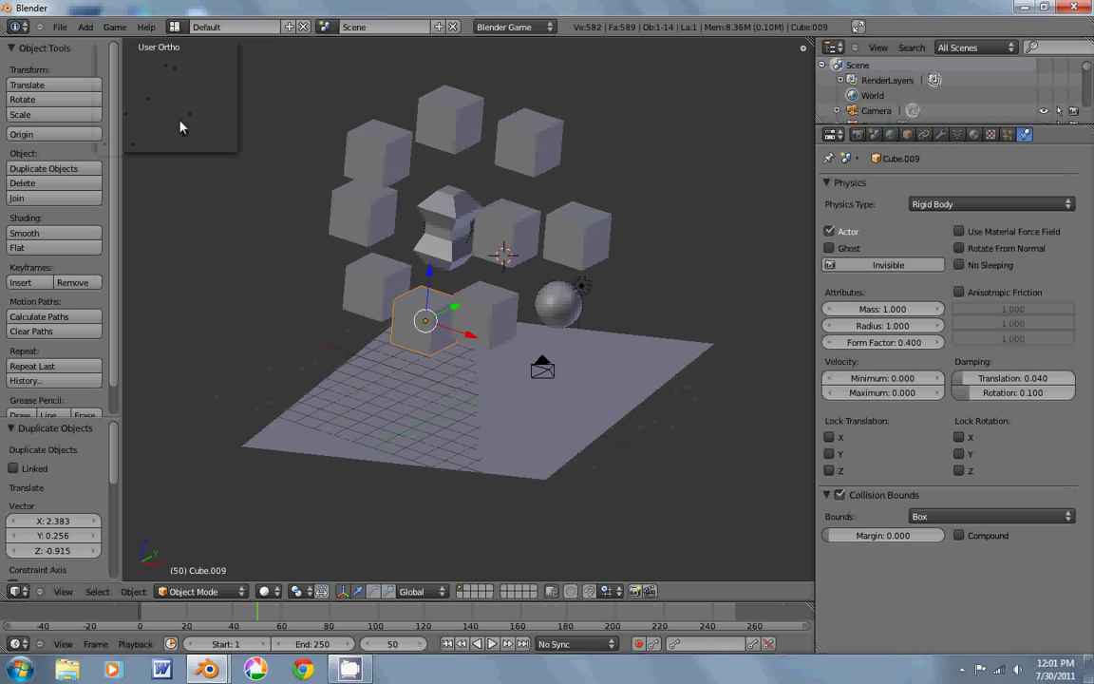
click(143, 618)
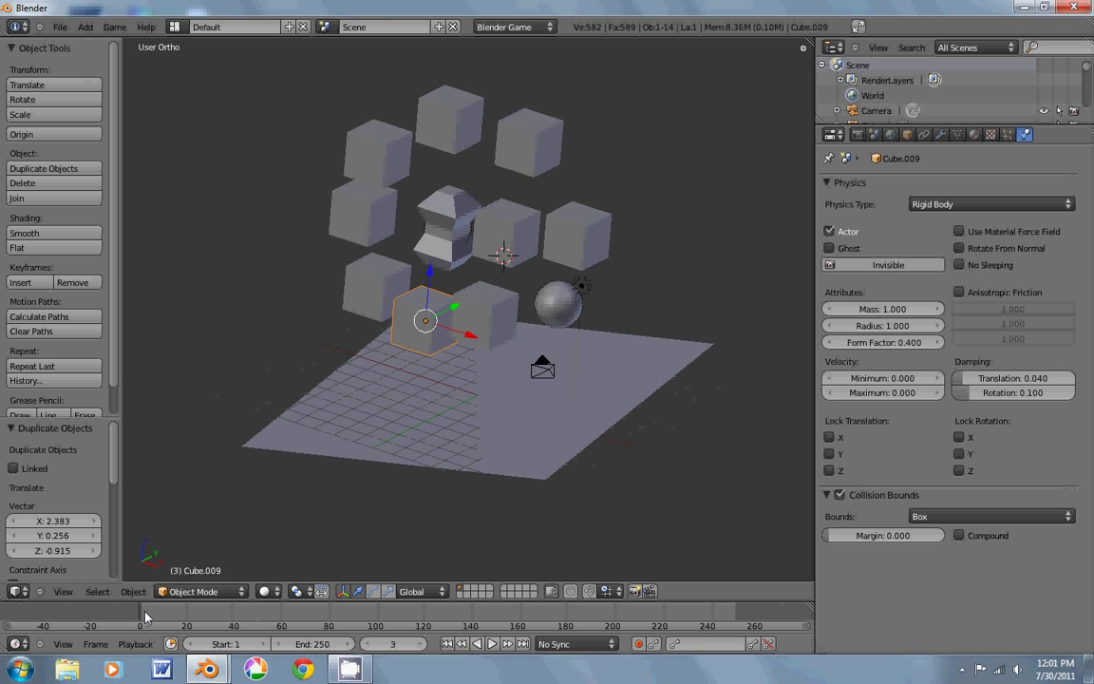
key(Left)
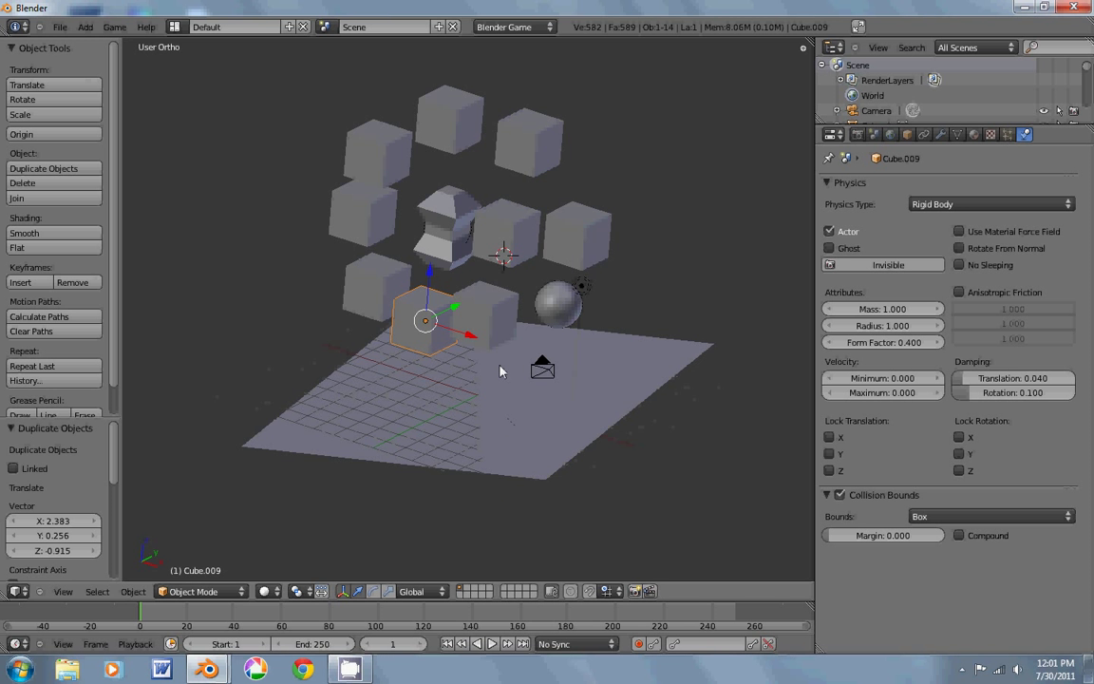
- Run the game to record the physics simulation as keyframes, and play back the recorded animation in the viewport
key(p)
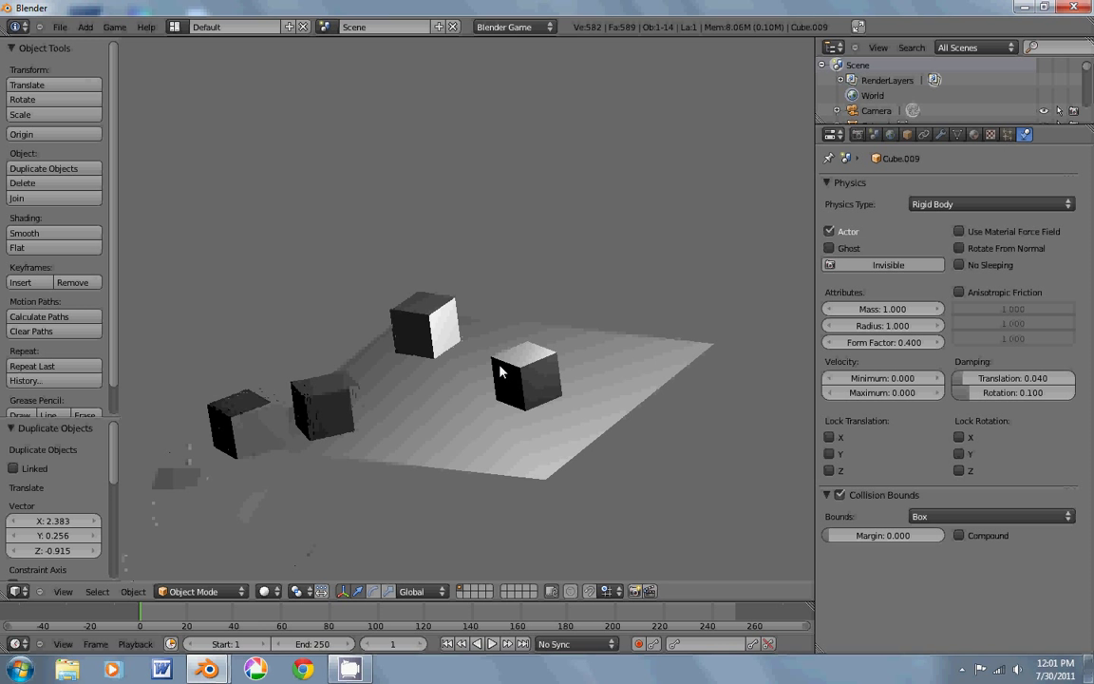
key(Escape)
key(alt+a)
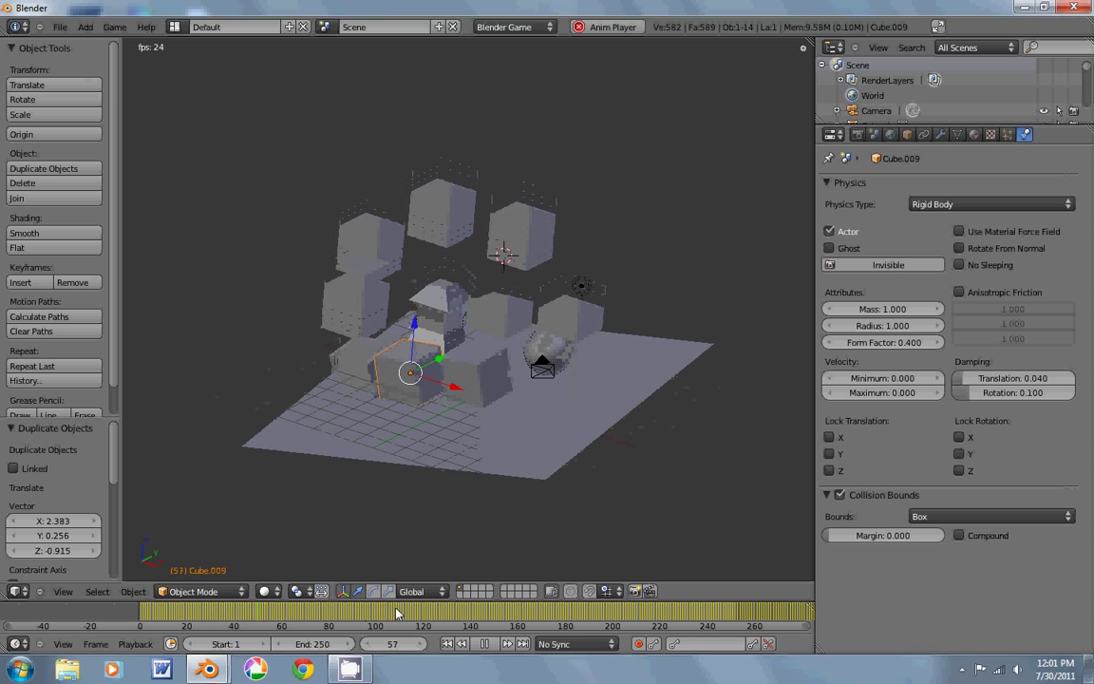
middle_drag(541, 614, 385, 619)
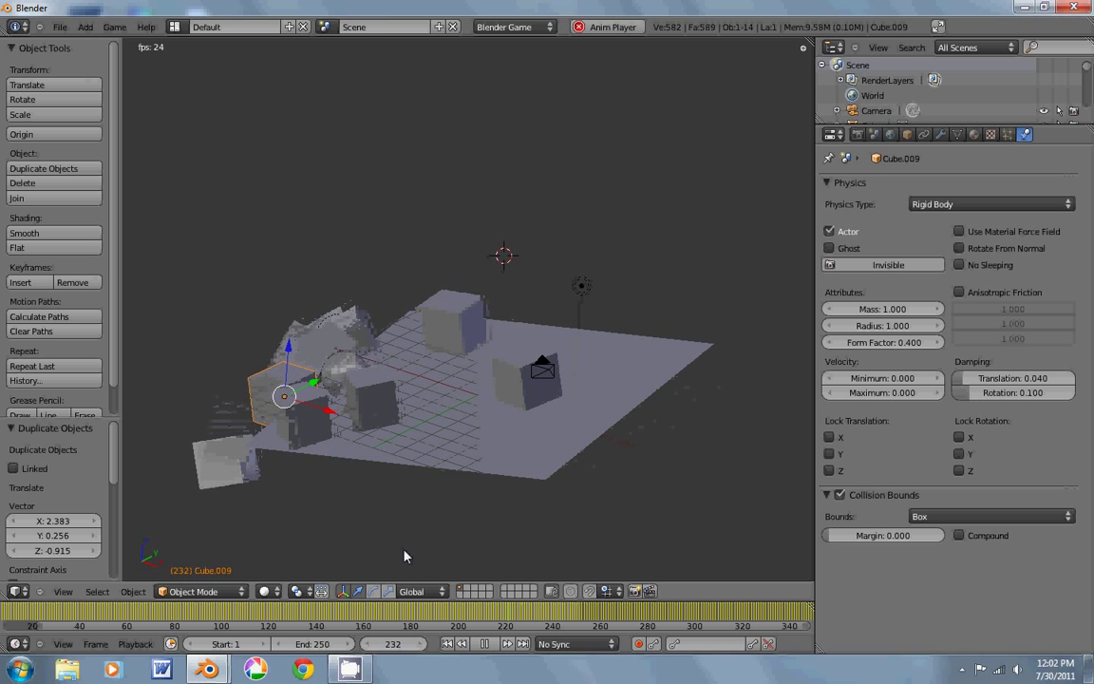
key(alt+a)
- Rotate the two cubes highest above the plane's middle freely with trackball rotation so each is tilted differently
middle_drag(410, 544, 489, 468)
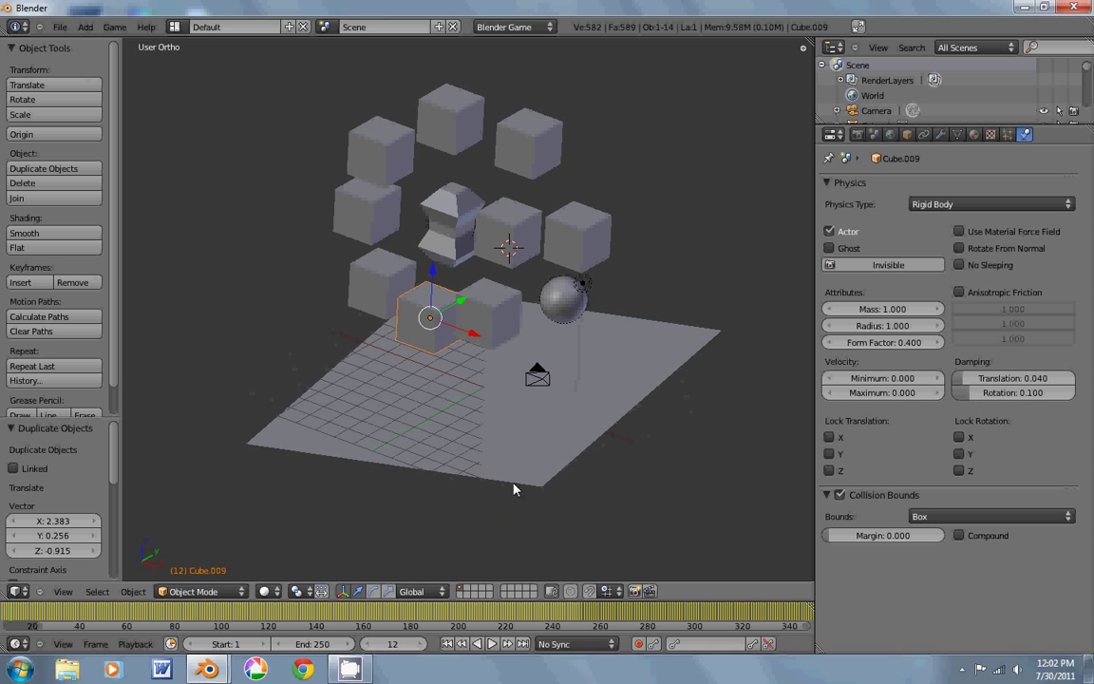
middle_drag(389, 499, 373, 469)
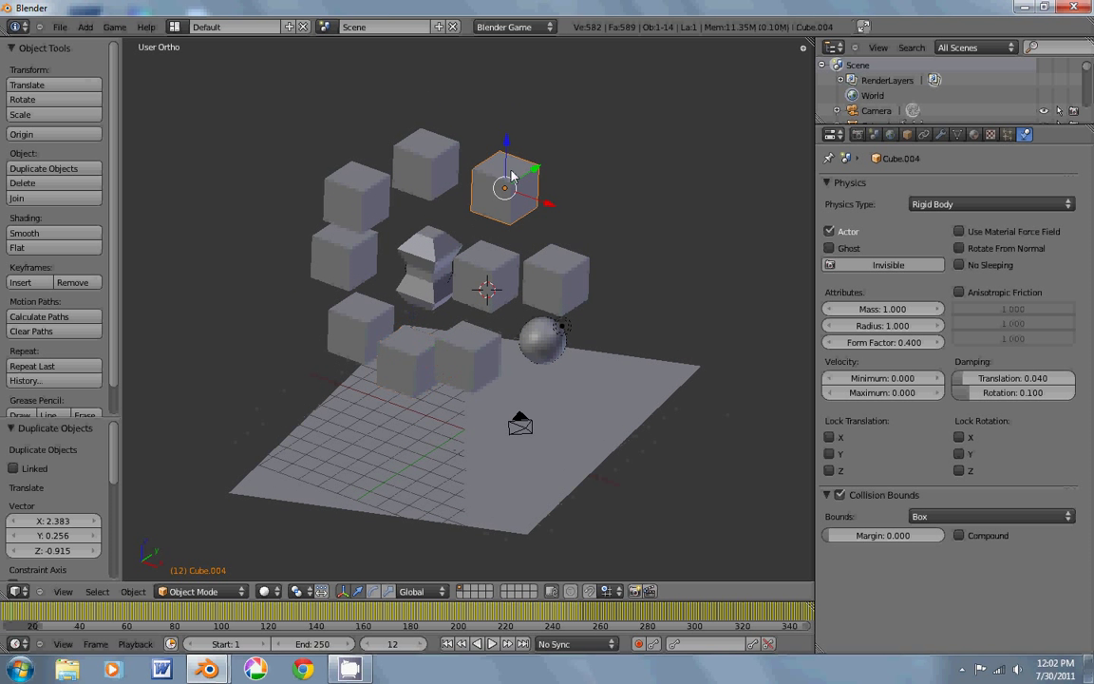
key(r)
key(r)
click(448, 187)
right_click(429, 169)
key(r)
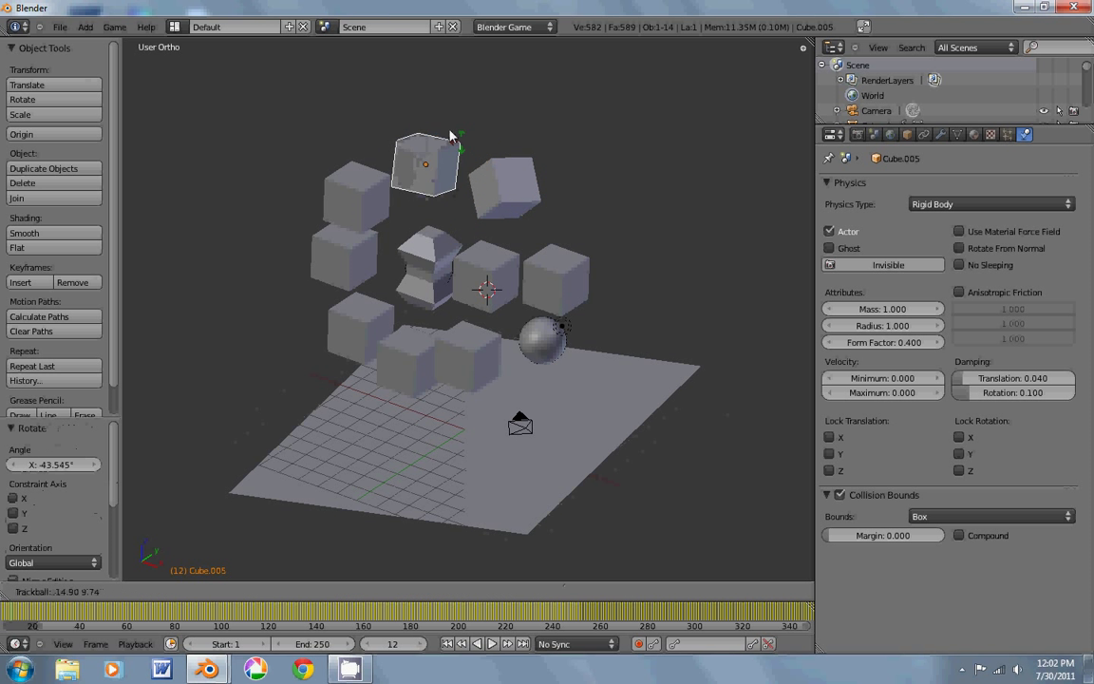
click(328, 193)
- Trackball-rotate the next two cubes down the outer side of the arc, Cube.006 and Cube.007, to different tilts
right_click(329, 194)
key(r)
key(r)
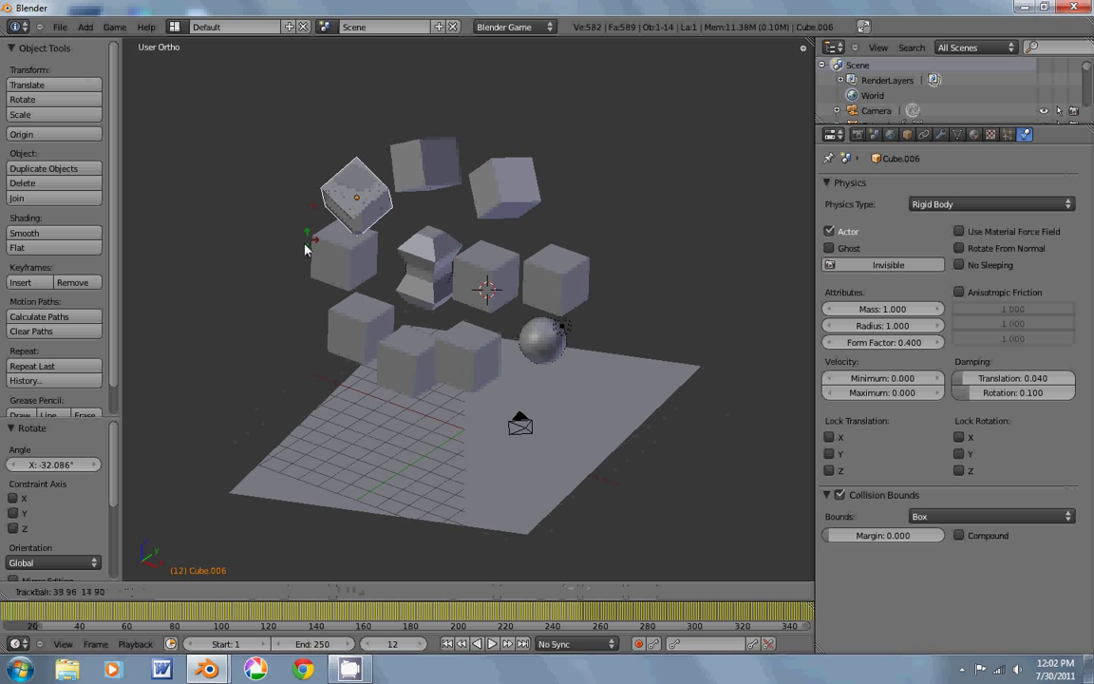
click(305, 249)
right_click(332, 258)
key(r)
key(r)
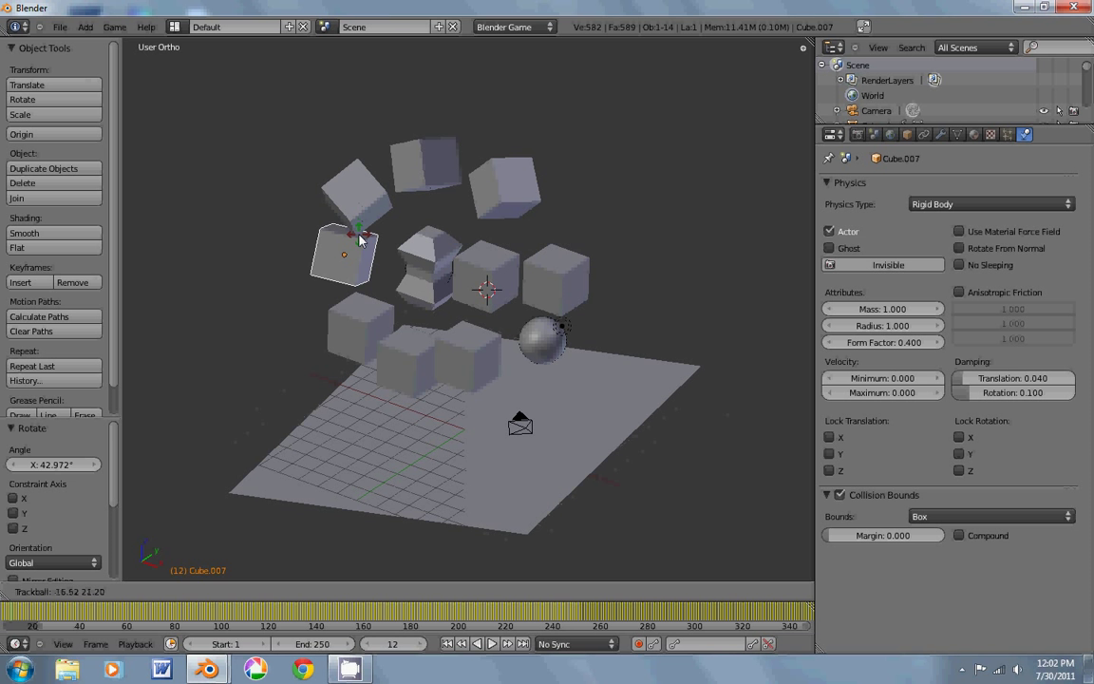
click(369, 241)
- Record the simulation again with the rotated cubes by running the game, and play back the new animation
key(p)
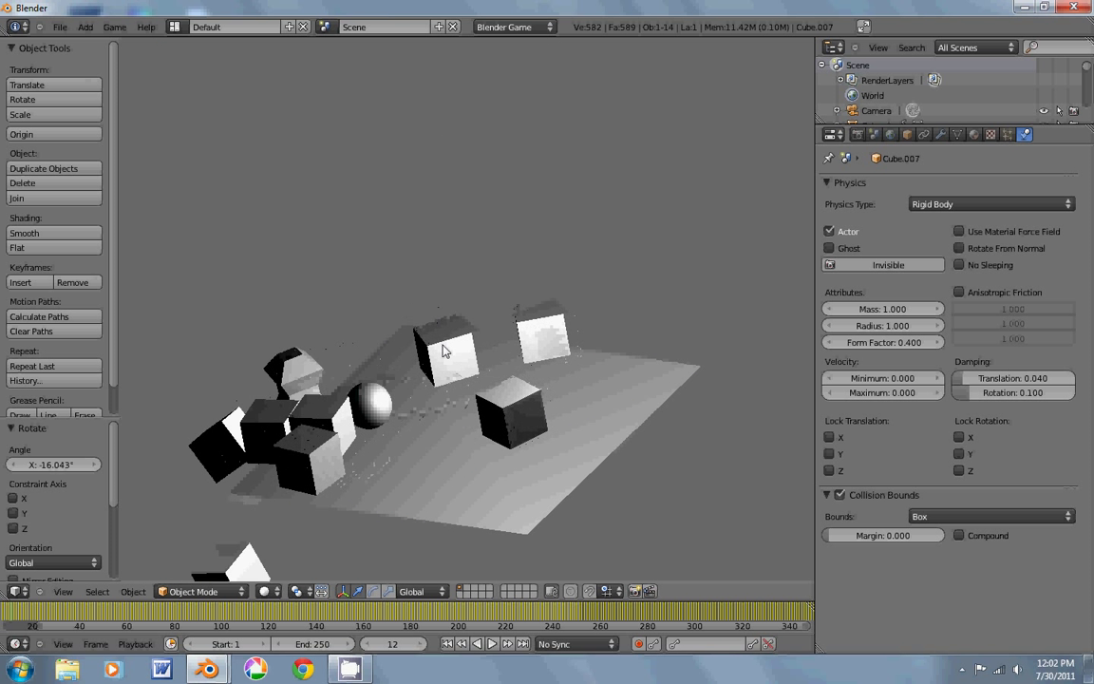
key(Escape)
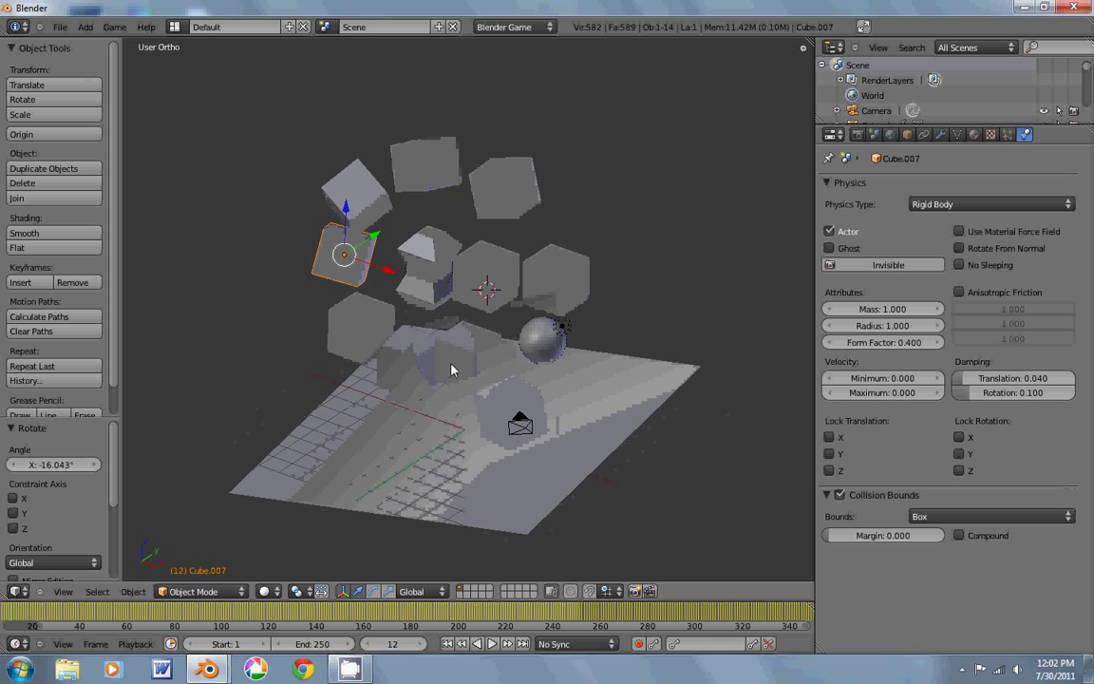
key(alt+a)
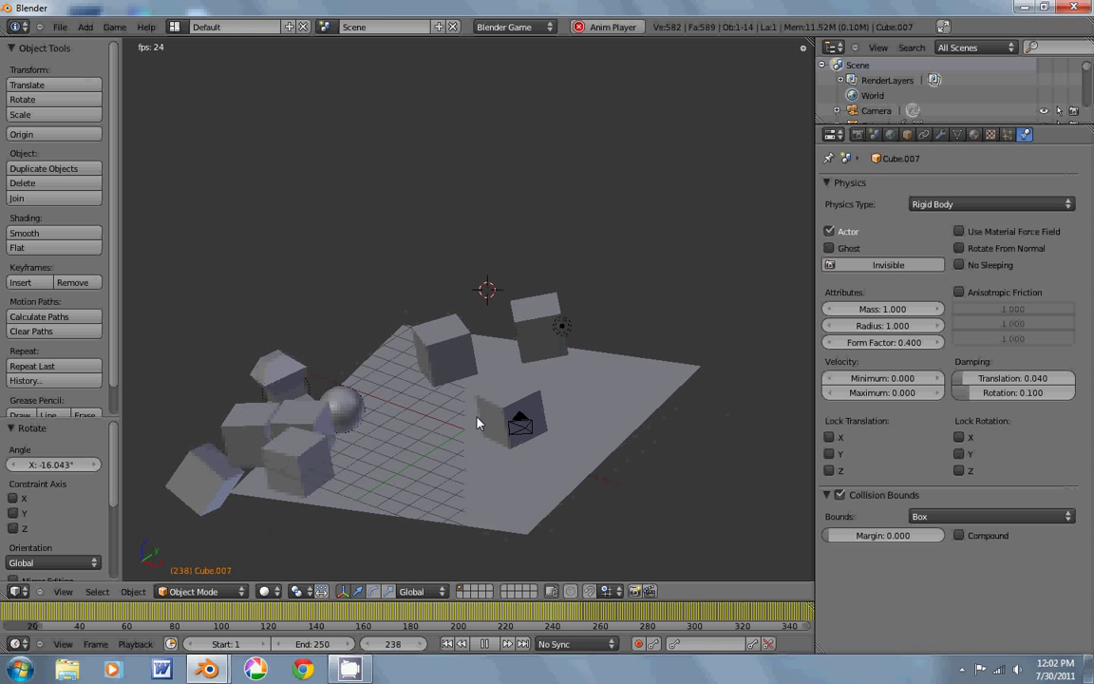
key(Escape)
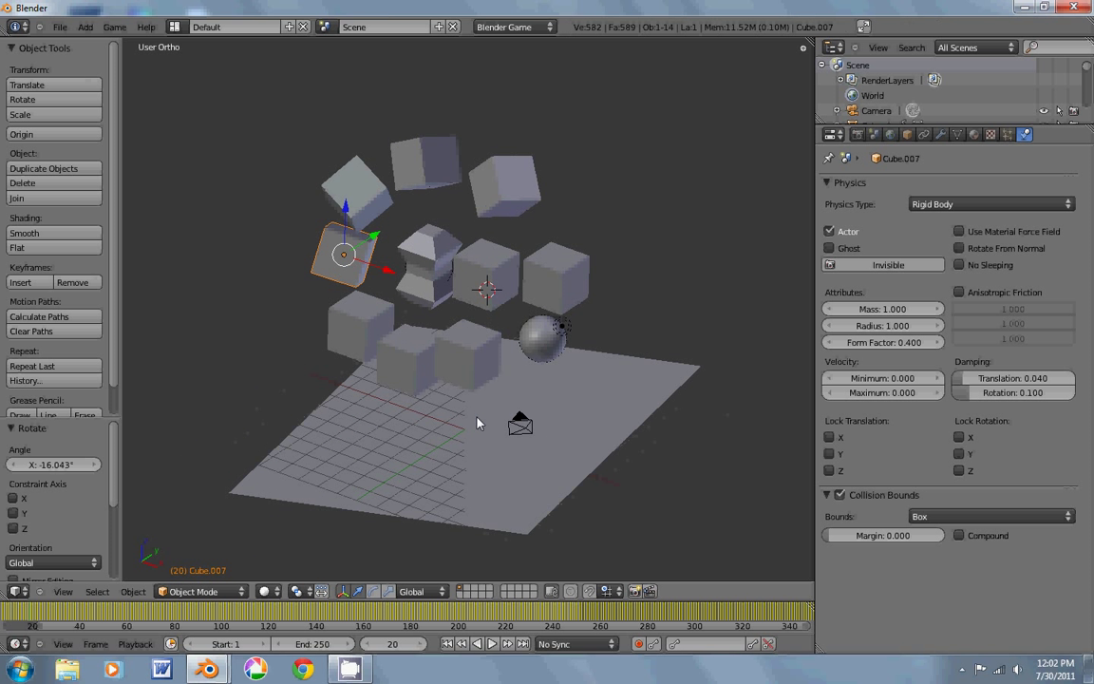
scroll(475, 420, down, 3)
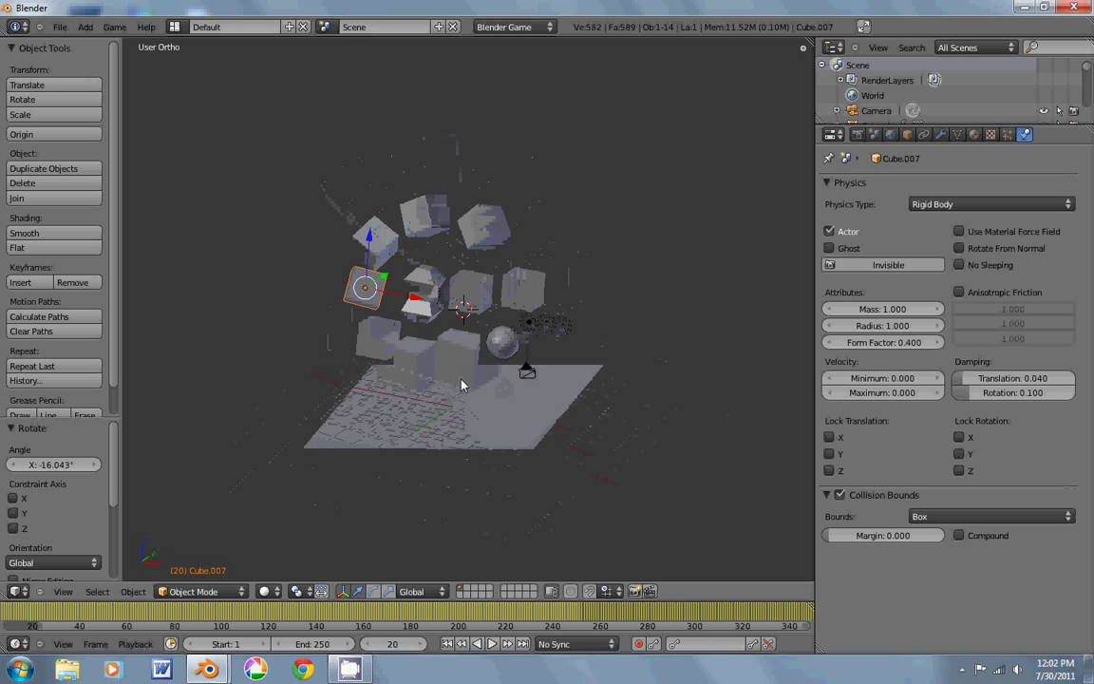
middle_drag(419, 410, 347, 547)
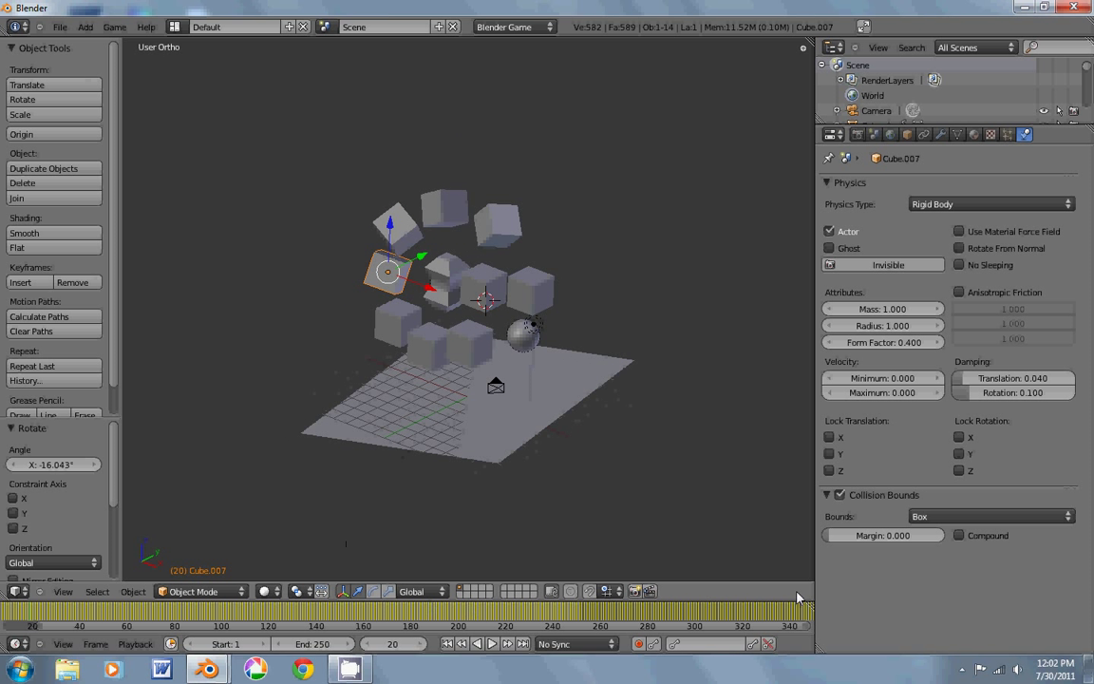
middle_drag(504, 433, 474, 469)
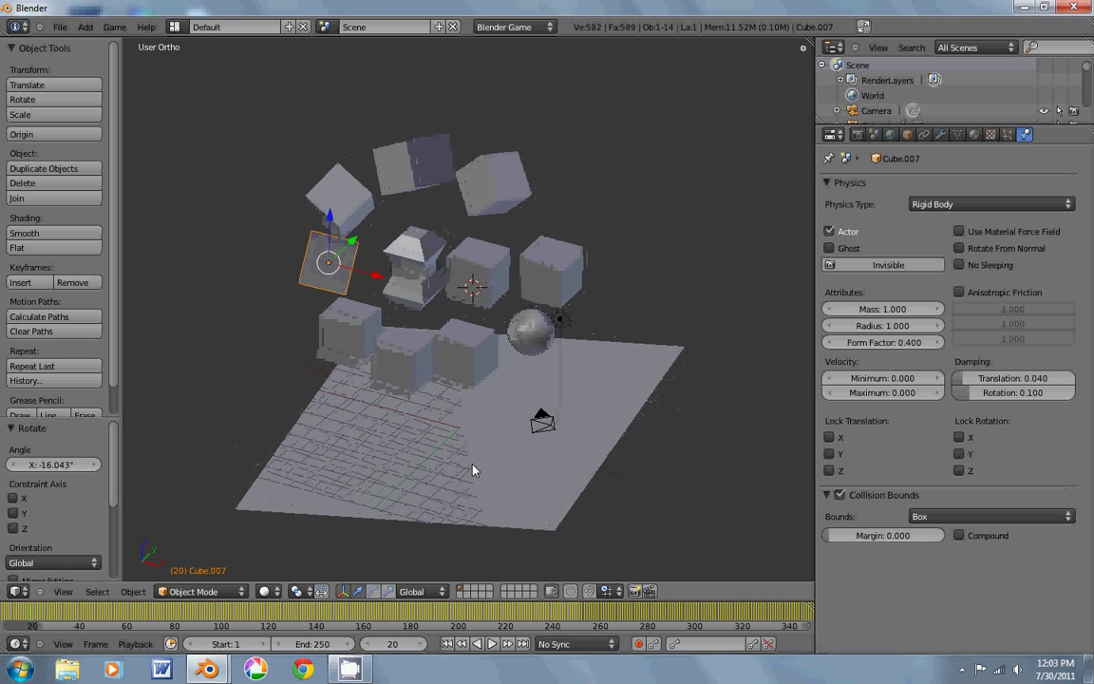